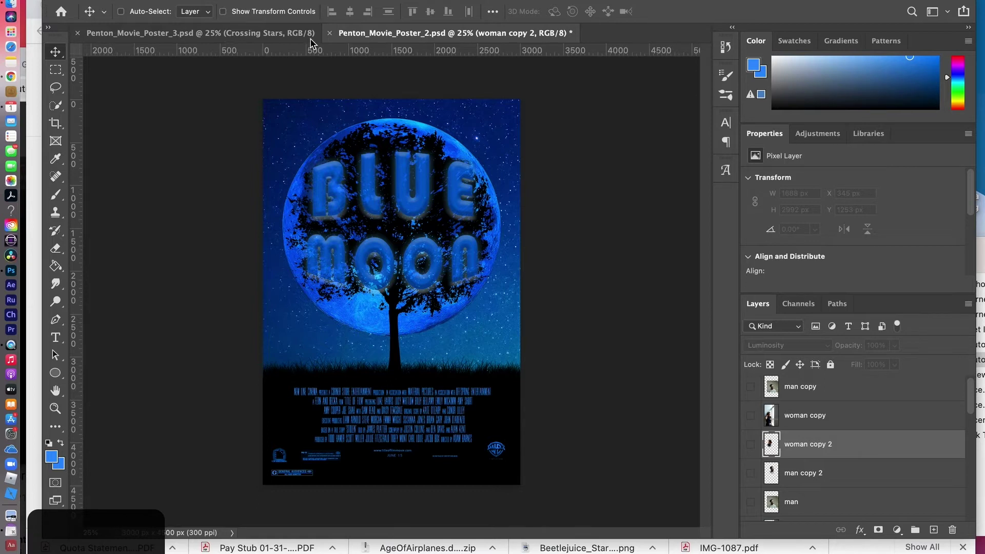
# In the Crossing Stars poster document, hide the woman copy 2 and man copy 2 layers
pyautogui.click(180, 36)
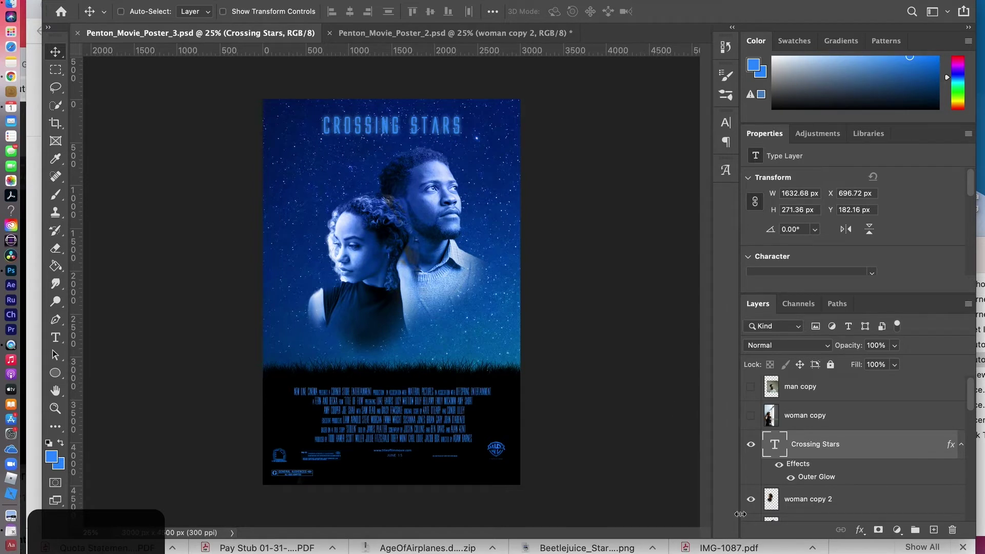
pyautogui.scroll(-2, 781, 460)
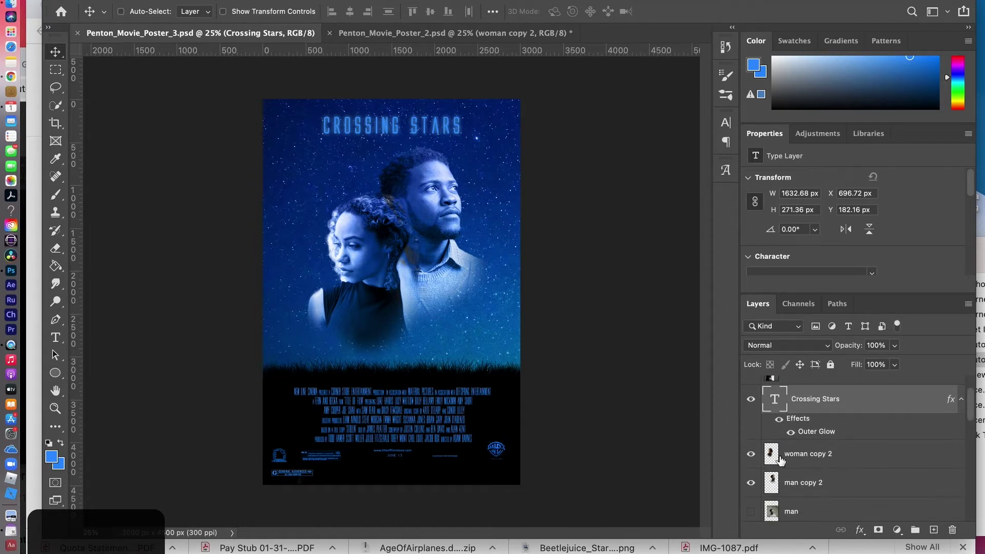
pyautogui.click(751, 453)
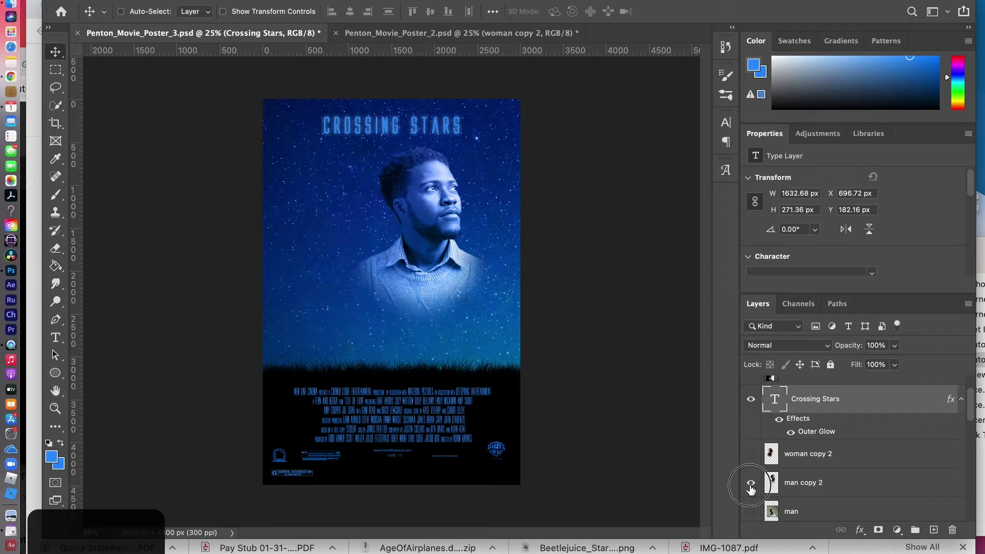
pyautogui.click(751, 485)
pyautogui.scroll(2, 777, 458)
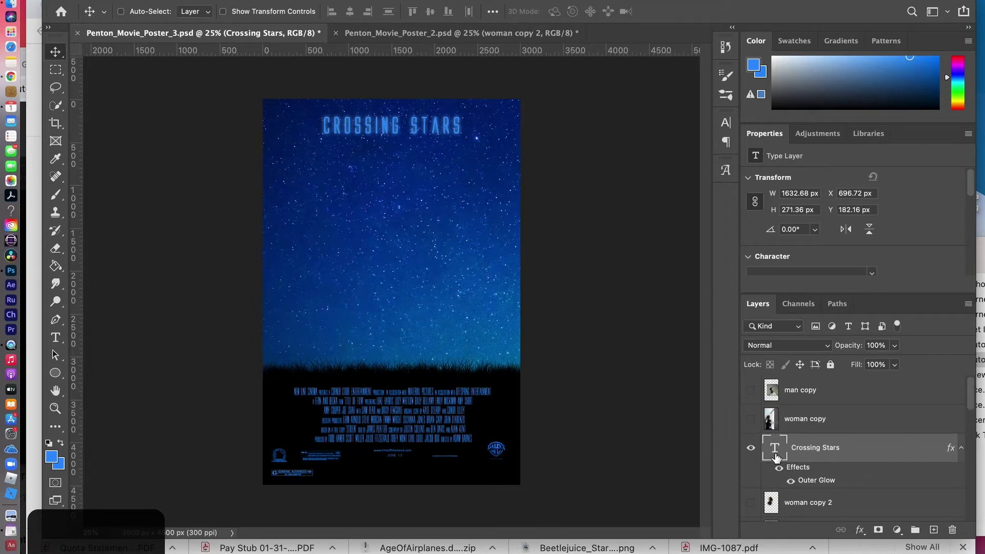
# Show the man copy and woman copy photo layers in turn, leaving man copy visible and woman copy hidden
pyautogui.click(750, 391)
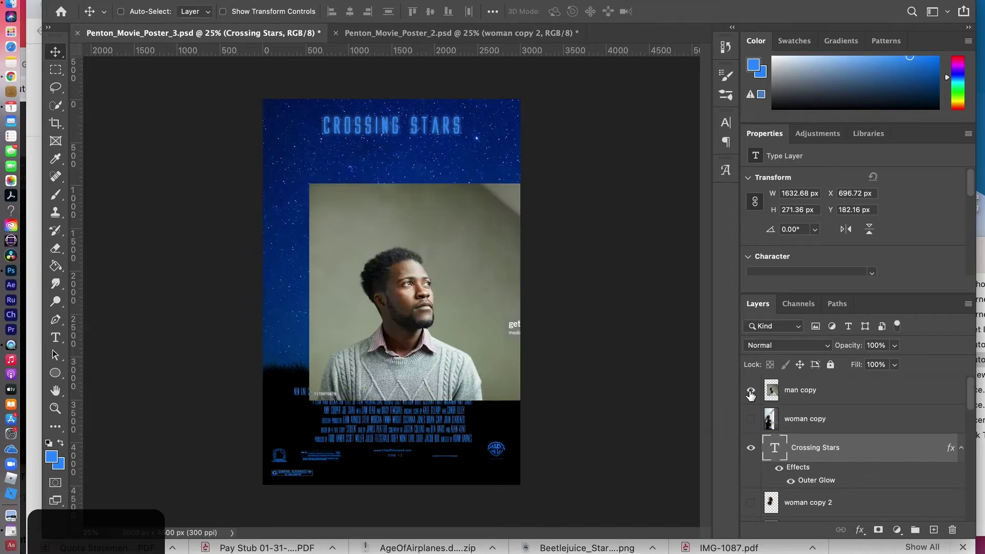
pyautogui.click(750, 419)
pyautogui.click(751, 391)
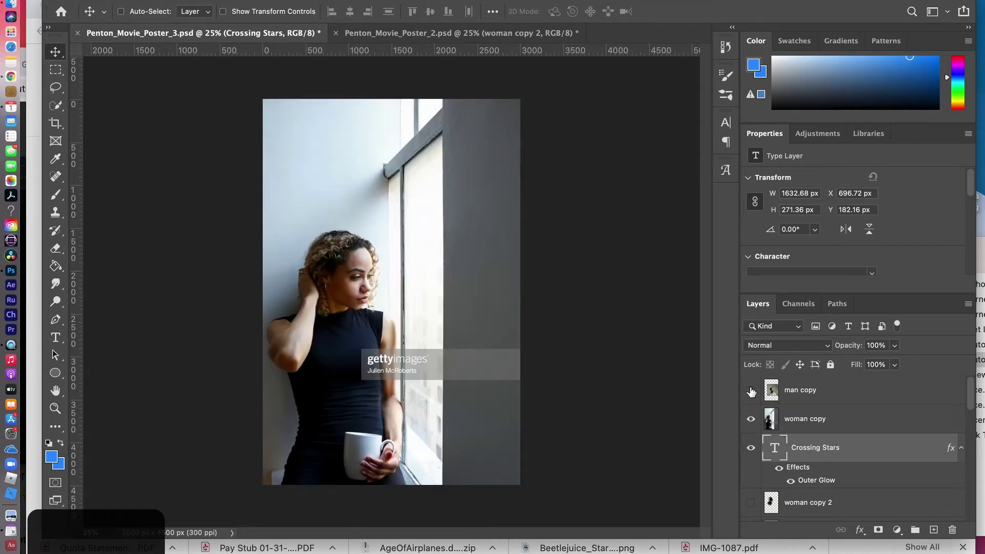
pyautogui.click(751, 391)
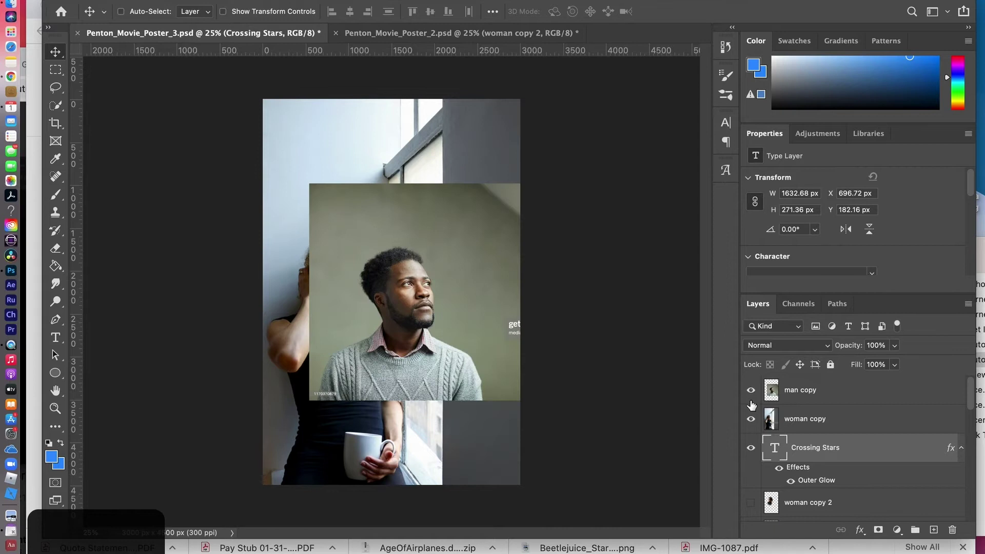
pyautogui.click(751, 420)
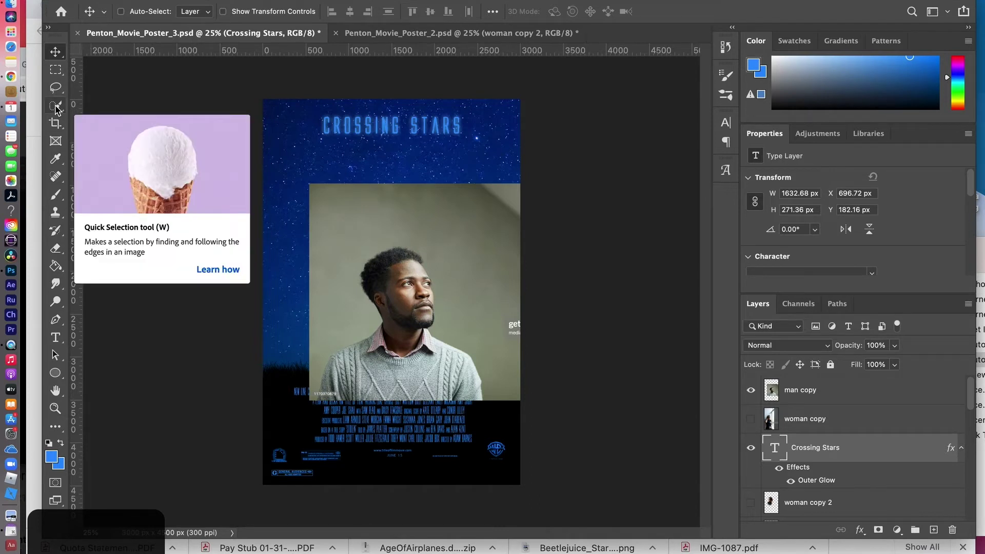
pyautogui.moveTo(57, 107)
pyautogui.mouseDown()
pyautogui.moveTo(80, 131)
pyautogui.moveTo(54, 106)
pyautogui.mouseUp()
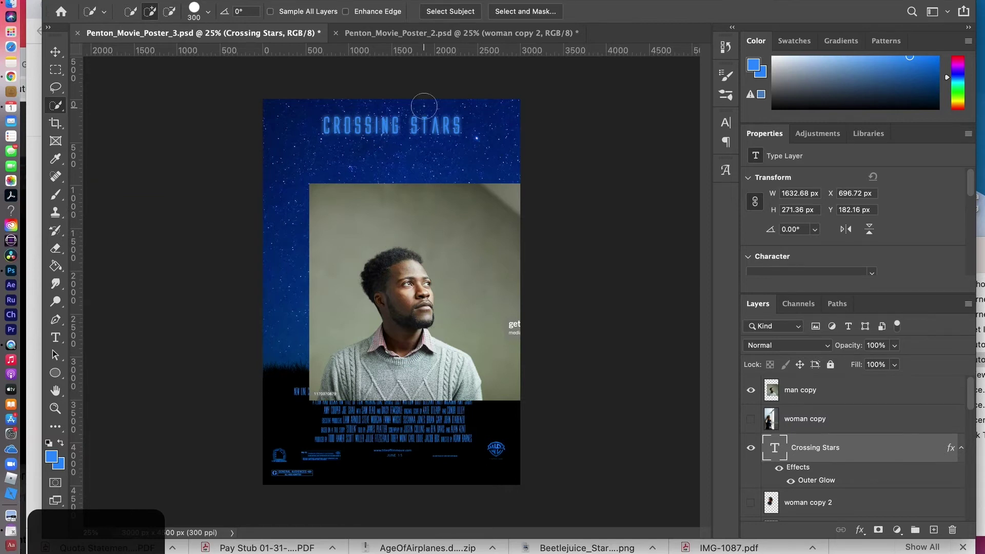
pyautogui.click(449, 13)
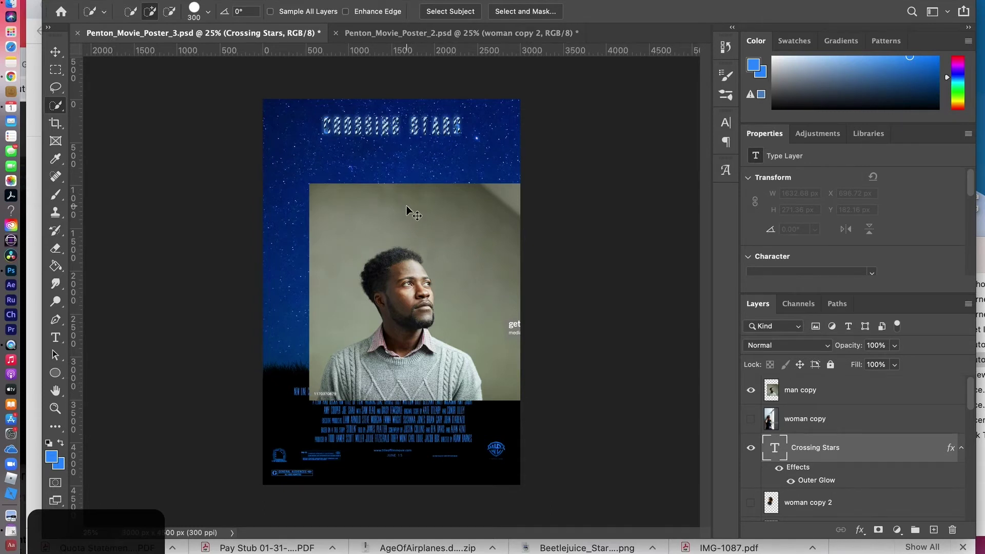
pyautogui.press('super+s')
pyautogui.press('super+d')
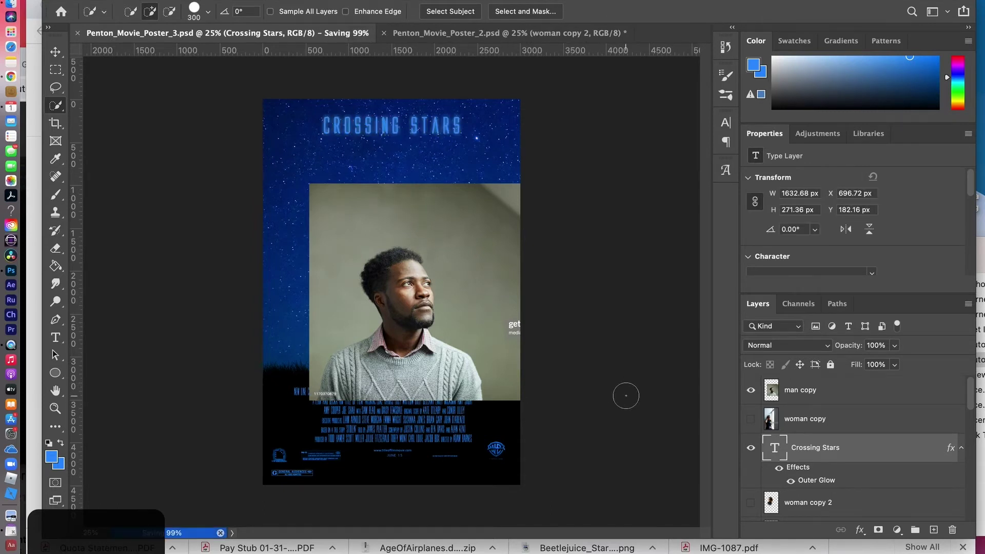
# Make the man copy layer active, try Select Subject on it, and clear the resulting selection
pyautogui.click(812, 404)
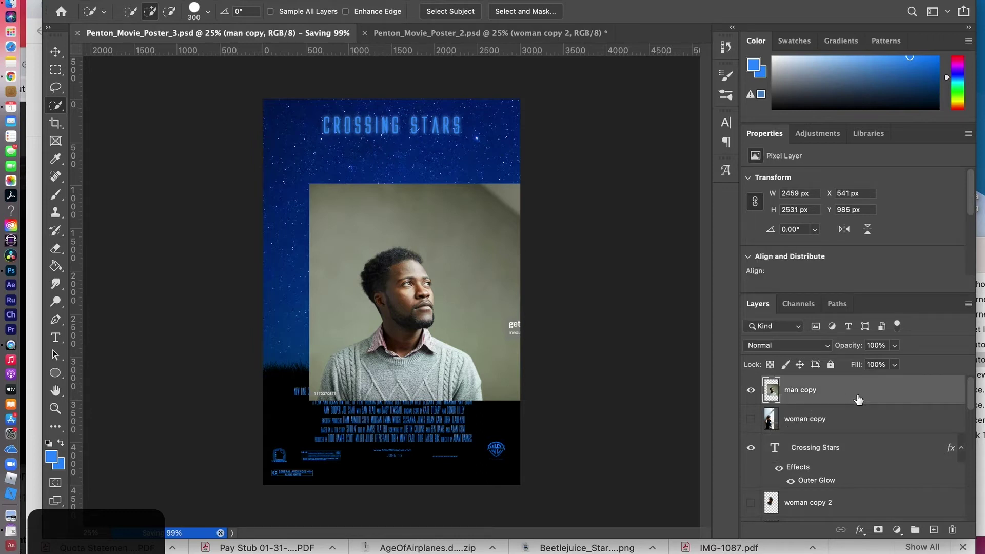
pyautogui.click(442, 11)
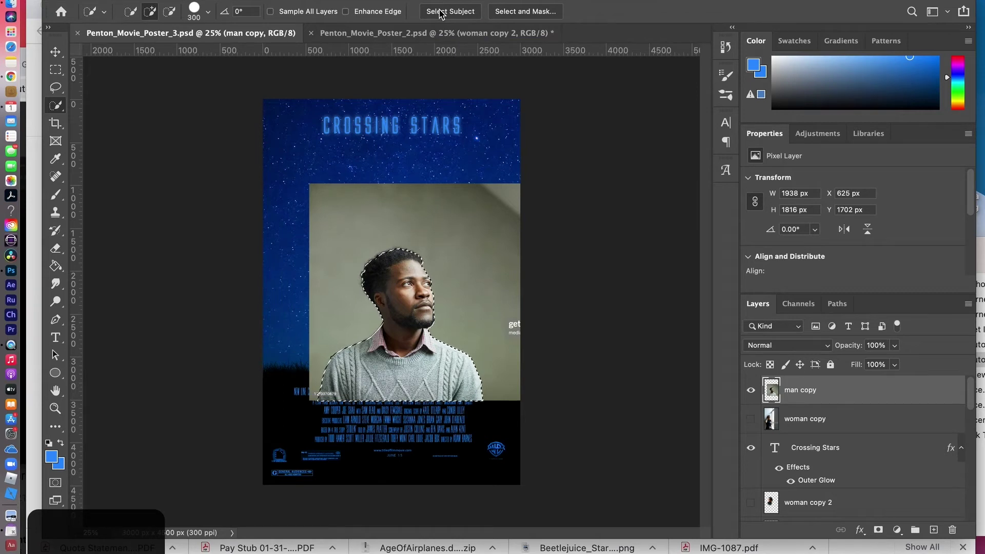
pyautogui.press('super+d')
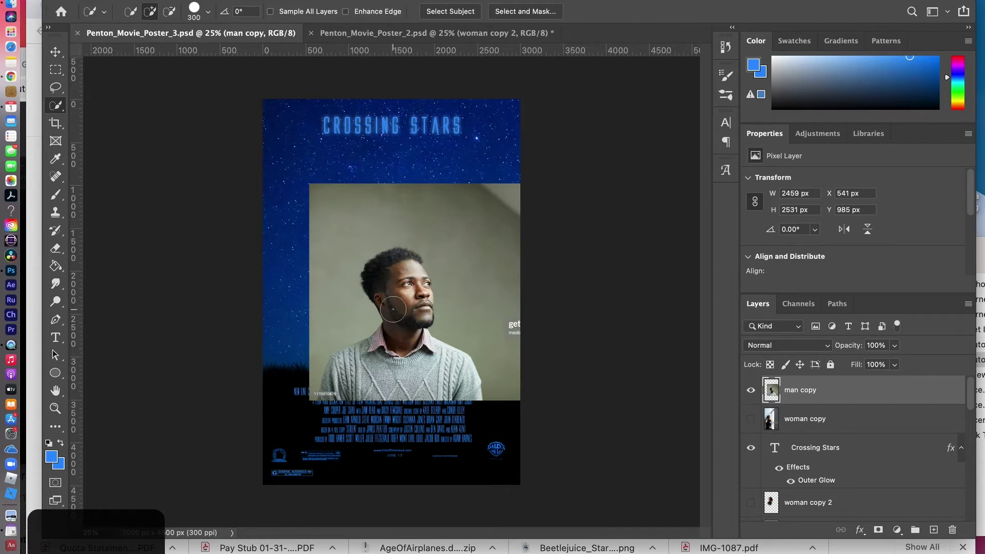
# Select the man with the Quick Selection tool and subtract the stray background area beside his shoulder
pyautogui.click(55, 108)
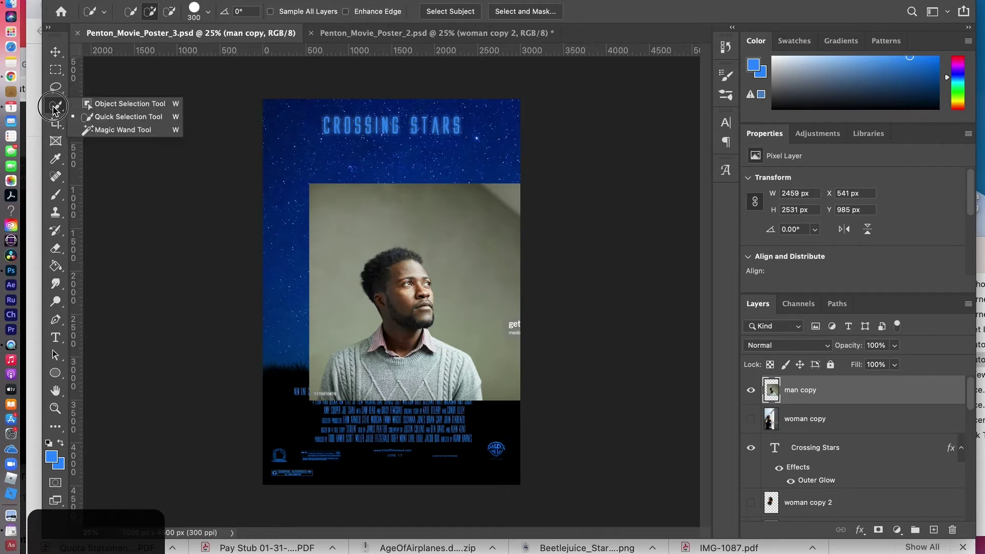
pyautogui.click(98, 117)
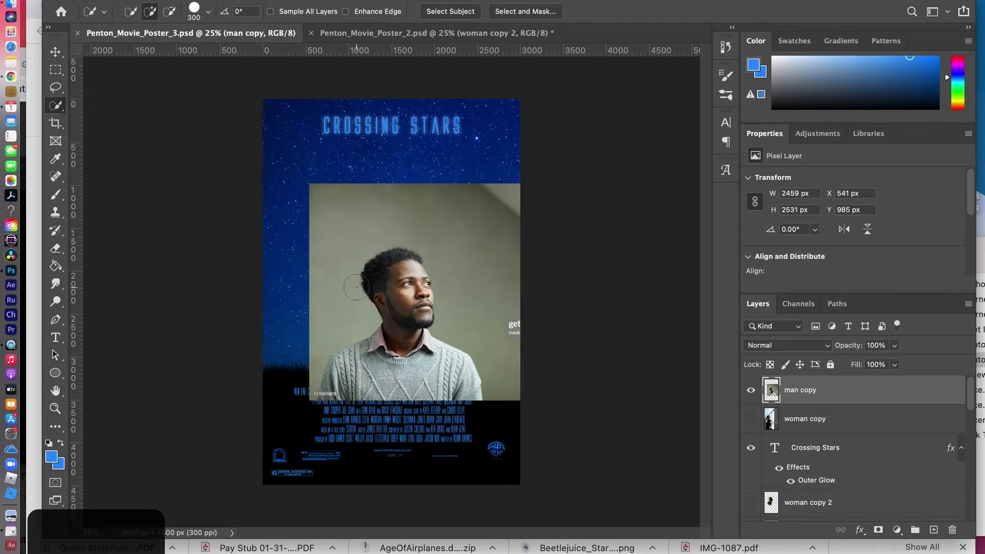
pyautogui.click(380, 277)
pyautogui.click(417, 348)
pyautogui.moveTo(417, 349)
pyautogui.mouseDown()
pyautogui.moveTo(451, 377)
pyautogui.moveTo(374, 344)
pyautogui.mouseUp()
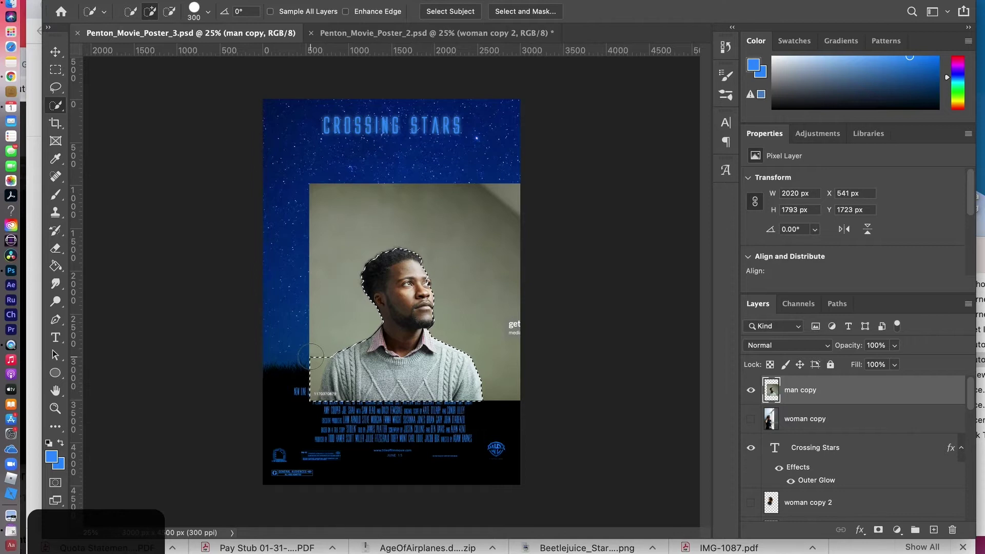
pyautogui.press('alt')
pyautogui.press('alt')
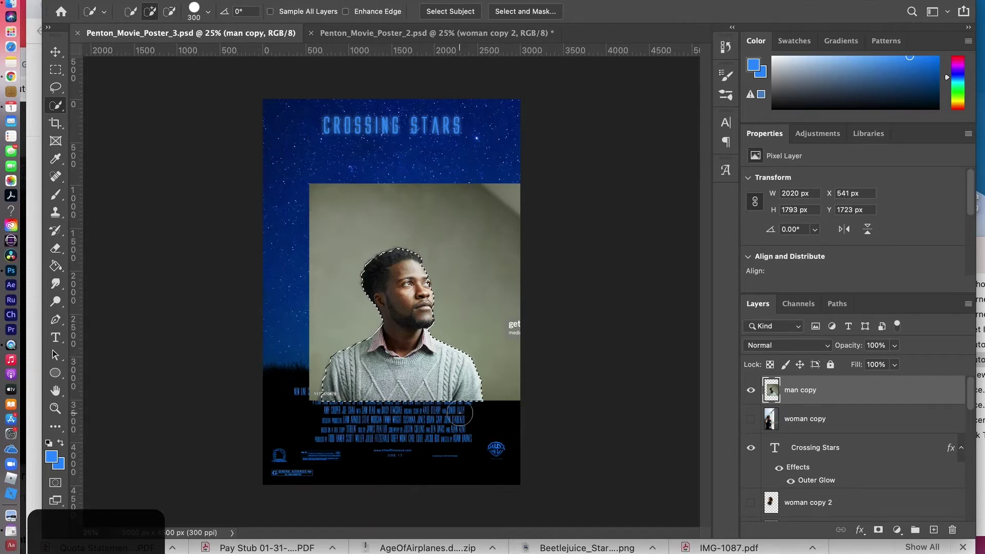
pyautogui.click(527, 14)
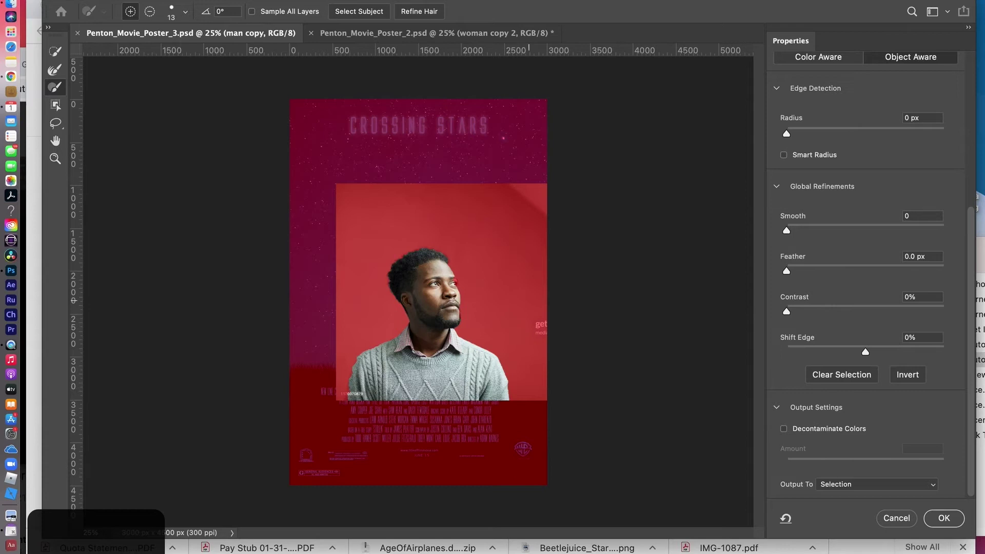
pyautogui.click(897, 518)
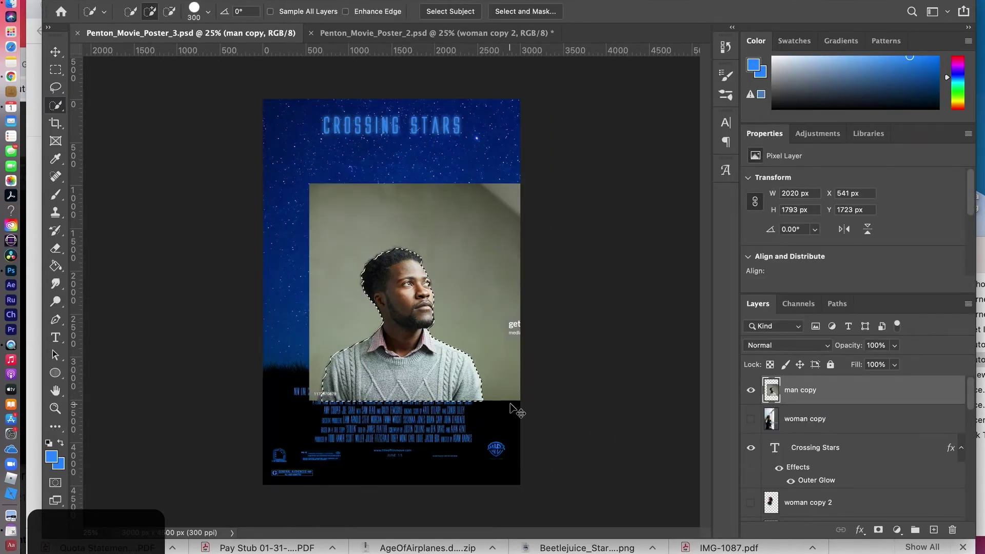
# Reduce the Quick Selection brush size to 100 for close work around the man's head
pyautogui.press('super+equal')
pyautogui.press('super+equal')
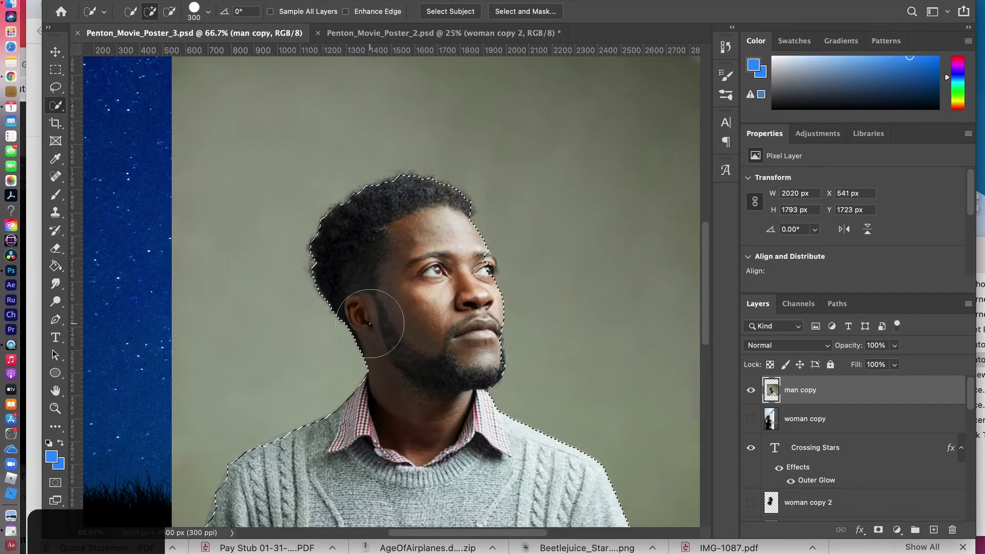
pyautogui.press('[')
pyautogui.press('[')
pyautogui.press('[')
pyautogui.press('[')
pyautogui.press('[')
pyautogui.press('[')
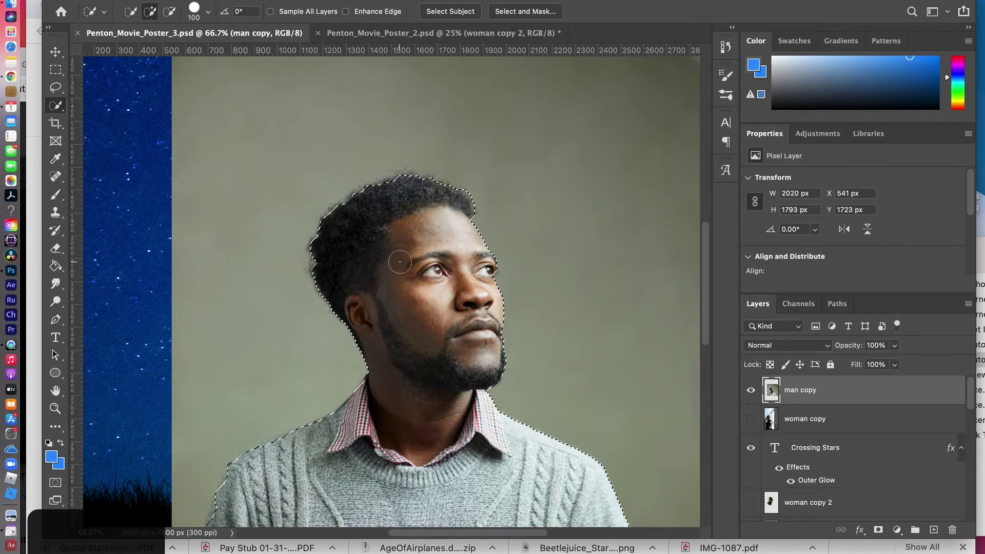
# Open Select and Mask for the man's selection, enable Smart Radius, and keep the Overlay view
pyautogui.click(516, 11)
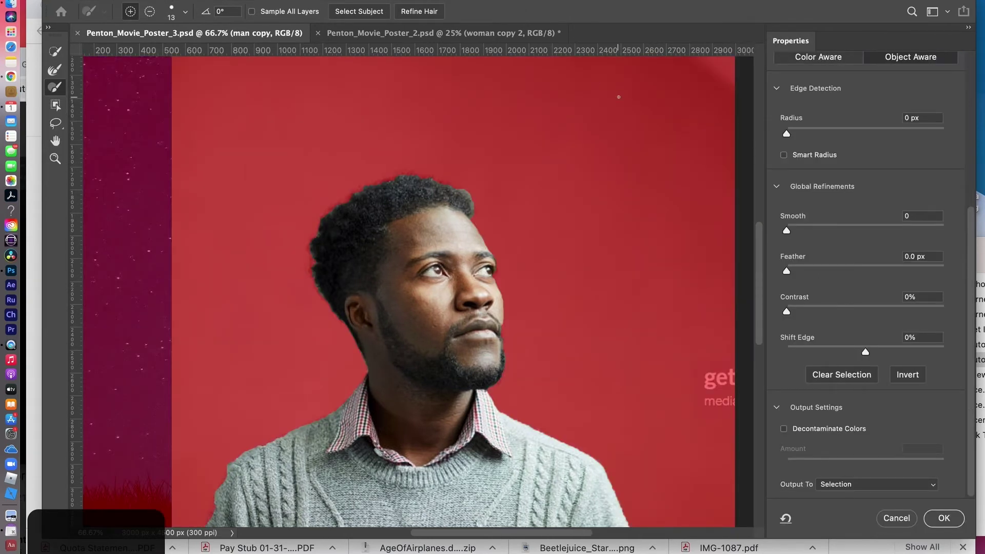
pyautogui.click(784, 155)
pyautogui.scroll(5, 816, 113)
pyautogui.scroll(1, 817, 113)
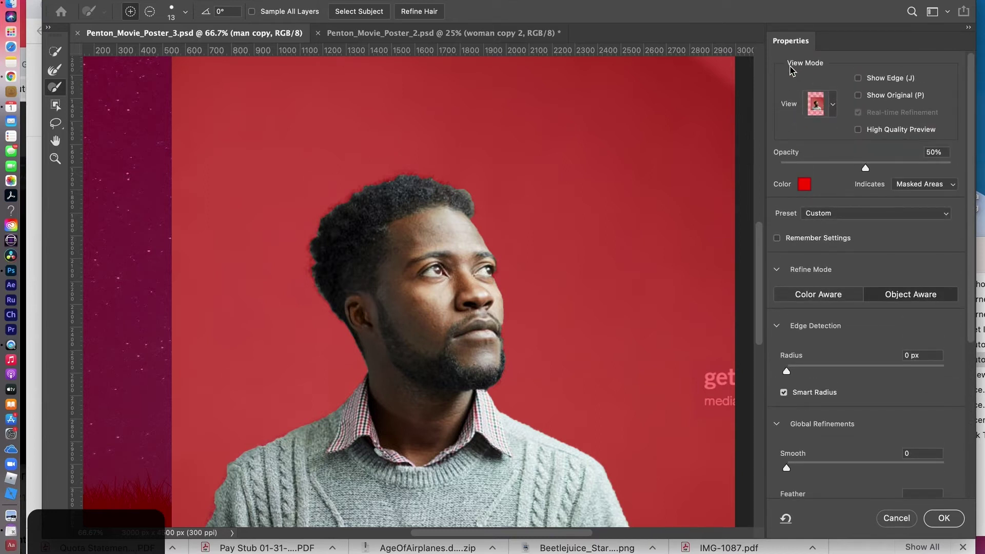
pyautogui.click(833, 106)
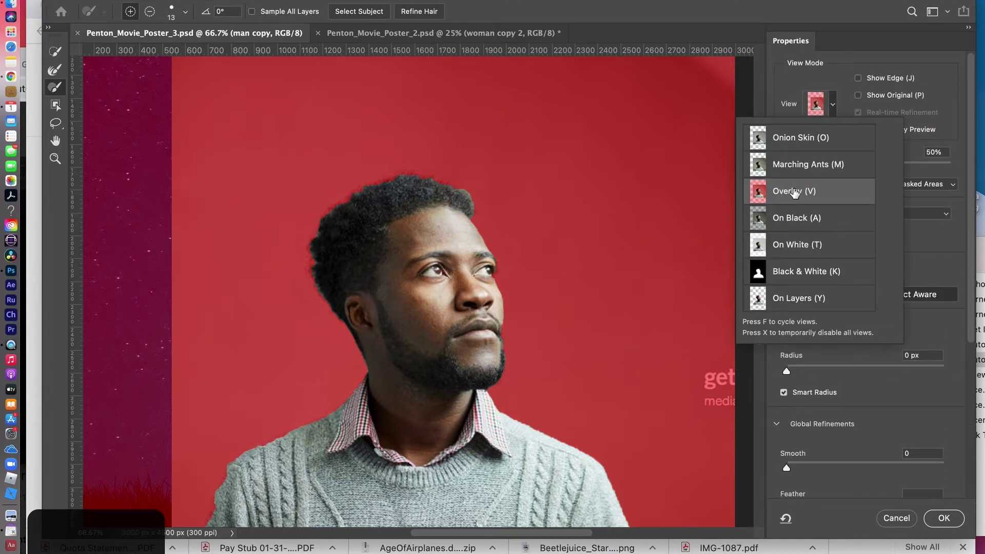
pyautogui.click(776, 84)
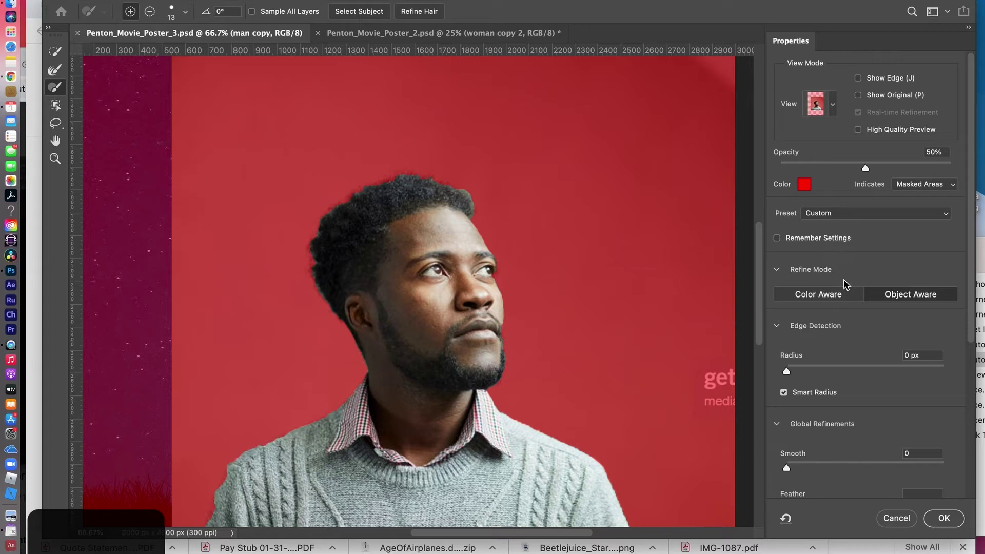
# Set the edge detection radius to 33 px
pyautogui.scroll(-5, 844, 328)
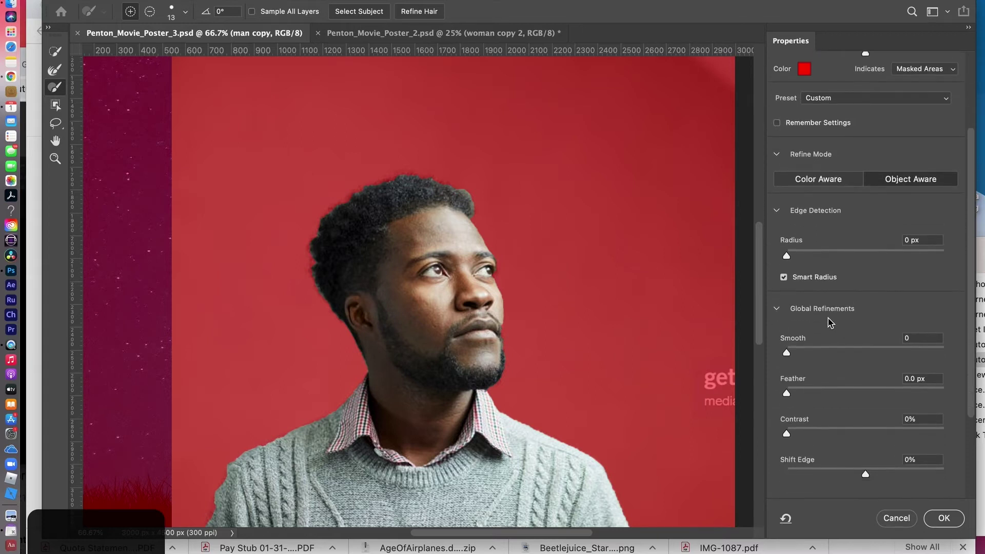
pyautogui.moveTo(788, 258); pyautogui.dragTo(856, 261)
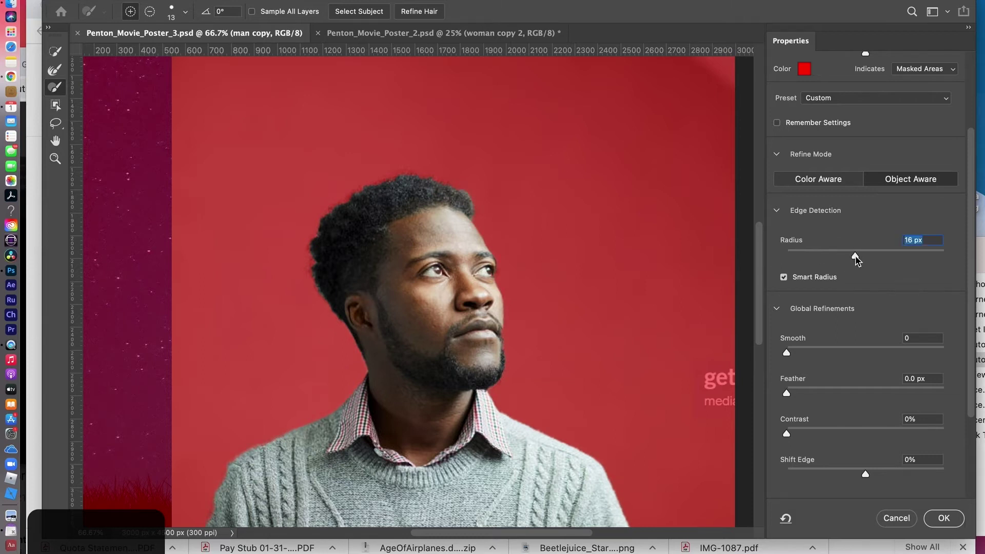
pyautogui.moveTo(853, 254); pyautogui.dragTo(869, 257)
# Enable Decontaminate Colors at 100% and output the refined selection to a new layer
pyautogui.scroll(-5, 827, 412)
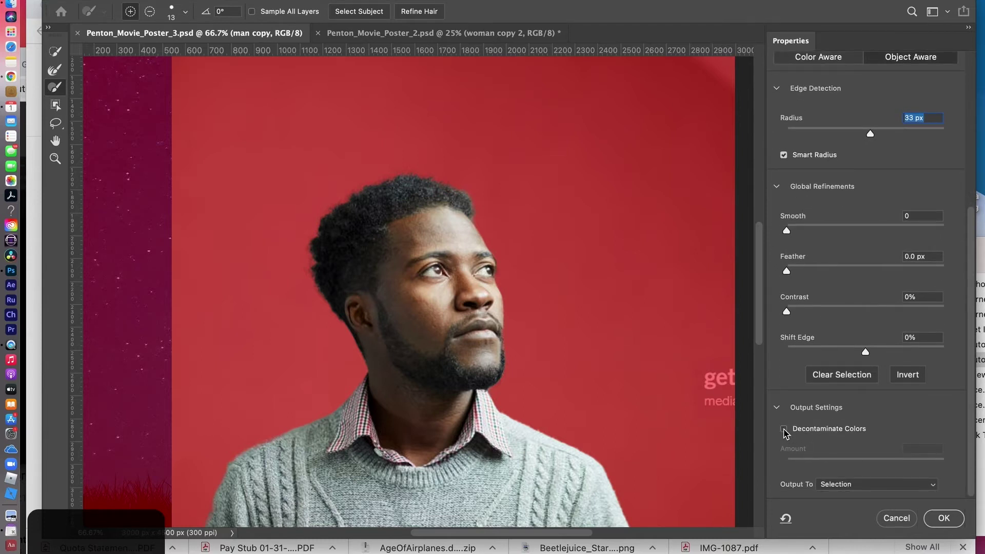
pyautogui.click(784, 430)
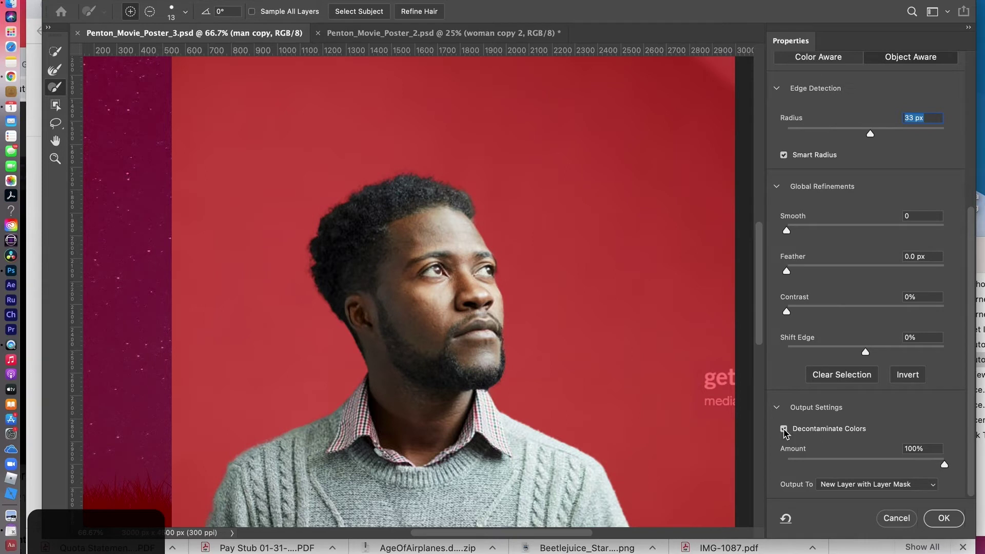
pyautogui.click(922, 486)
pyautogui.click(901, 471)
pyautogui.click(944, 518)
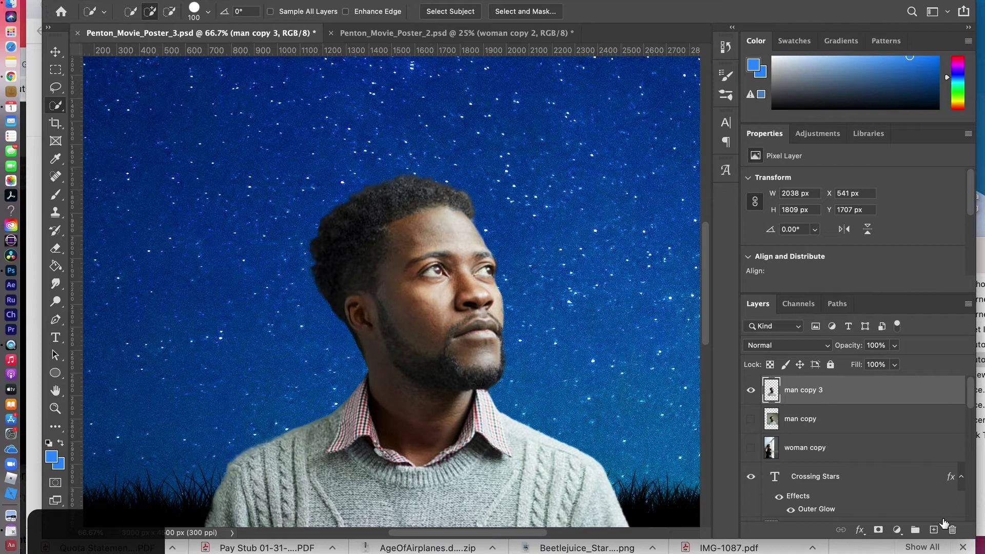
# Fade out the cut-out man's shoulders and lower sweater into the background with a soft Eraser enlarged to 900 px
pyautogui.press('super+minus')
pyautogui.press('super+minus')
pyautogui.press('super+minus')
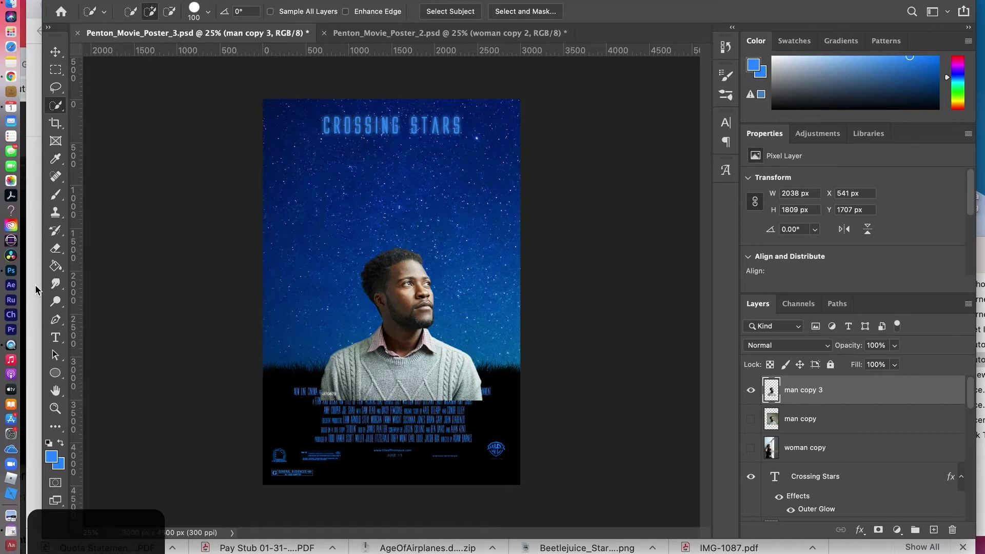
pyautogui.click(55, 248)
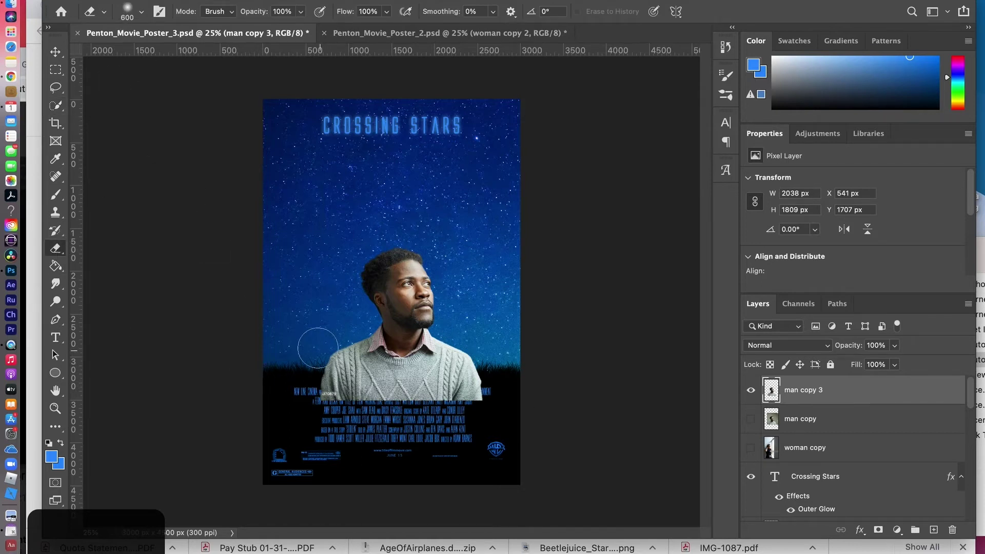
pyautogui.moveTo(310, 350)
pyautogui.mouseDown()
pyautogui.moveTo(336, 386)
pyautogui.moveTo(317, 364)
pyautogui.moveTo(318, 343)
pyautogui.moveTo(347, 411)
pyautogui.mouseUp()
pyautogui.press('super+z')
pyautogui.press(']')
pyautogui.press(']')
pyautogui.press(']')
pyautogui.moveTo(300, 346)
pyautogui.mouseDown()
pyautogui.moveTo(327, 416)
pyautogui.moveTo(304, 384)
pyautogui.moveTo(296, 334)
pyautogui.moveTo(300, 418)
pyautogui.moveTo(337, 465)
pyautogui.moveTo(368, 473)
pyautogui.moveTo(530, 414)
pyautogui.moveTo(491, 333)
pyautogui.moveTo(487, 370)
pyautogui.moveTo(461, 412)
pyautogui.moveTo(494, 359)
pyautogui.moveTo(494, 325)
pyautogui.moveTo(460, 441)
pyautogui.moveTo(464, 408)
pyautogui.moveTo(396, 424)
pyautogui.moveTo(347, 404)
pyautogui.moveTo(323, 376)
pyautogui.moveTo(308, 315)
pyautogui.mouseUp()
pyautogui.moveTo(491, 345); pyautogui.dragTo(488, 352)
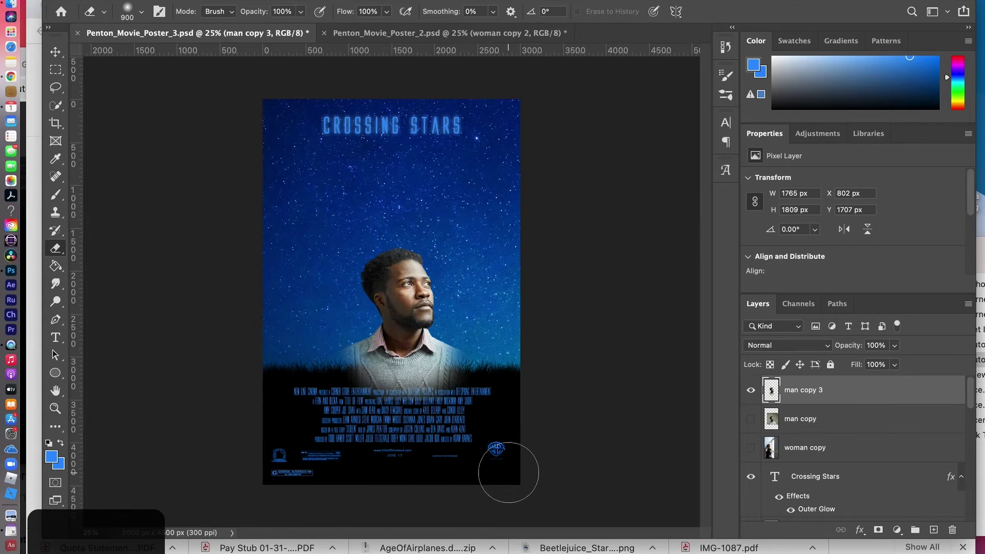
pyautogui.click(317, 346)
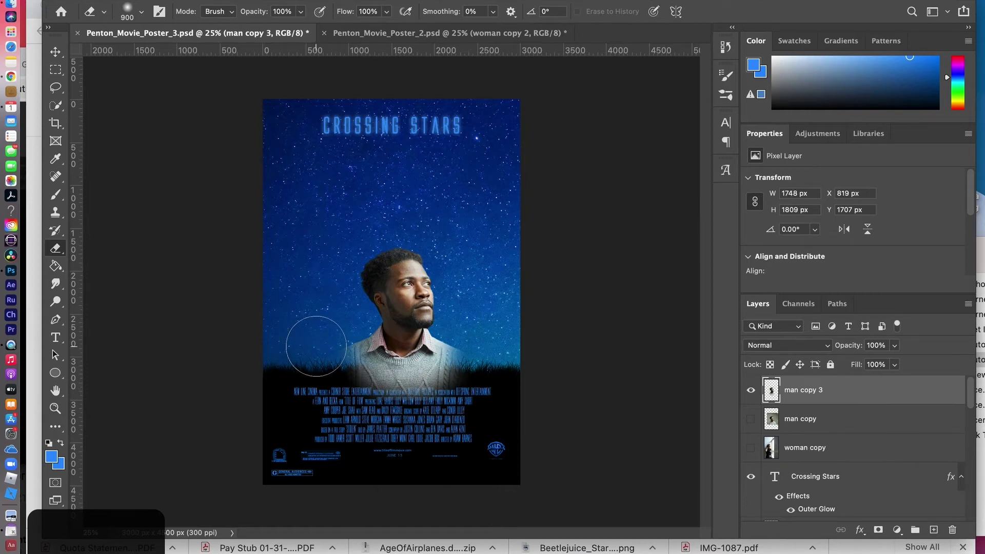
# Move the cut-out man up into the middle of the starry sky and soften his lower sweater edge with the Eraser at 700 px
pyautogui.press('v')
pyautogui.moveTo(400, 306); pyautogui.dragTo(406, 233)
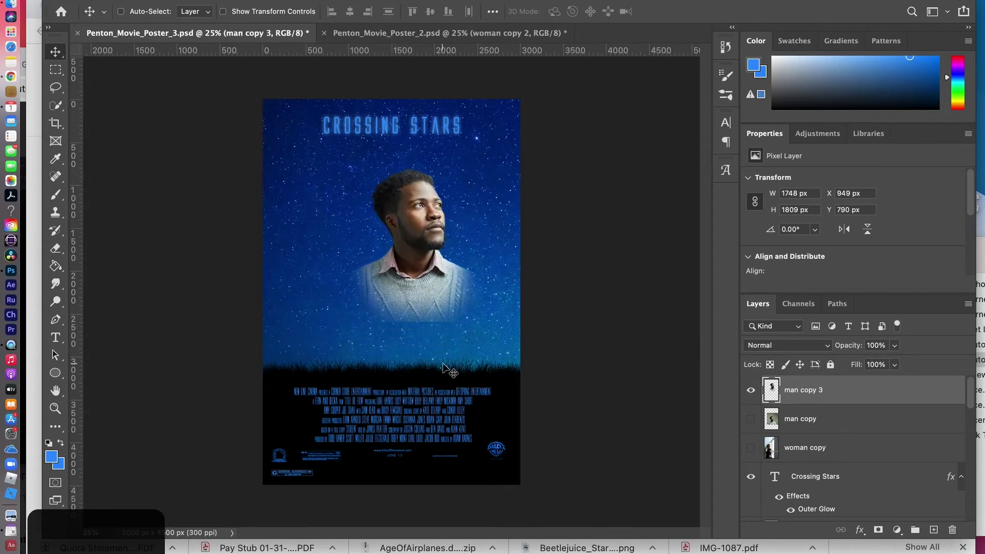
pyautogui.press('e')
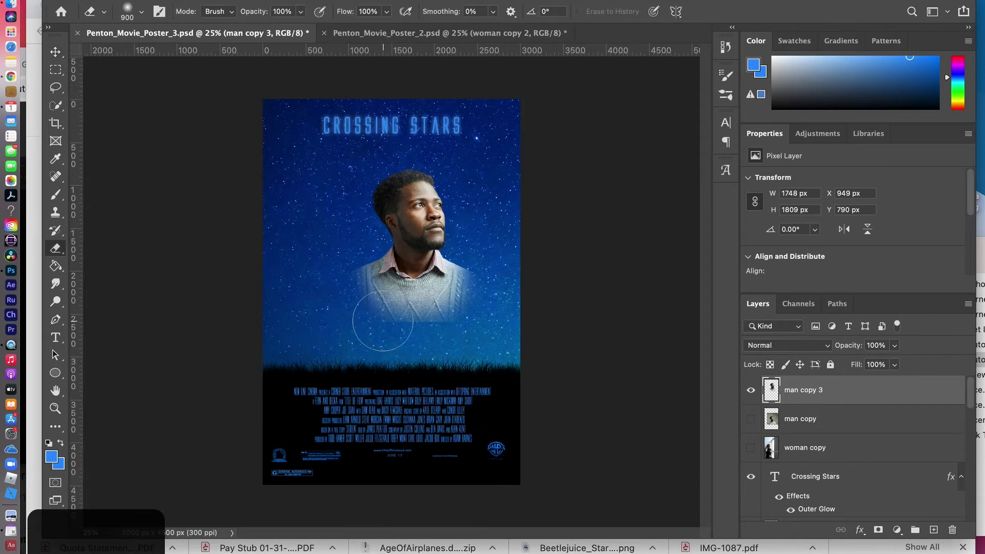
pyautogui.press('[')
pyautogui.press('[')
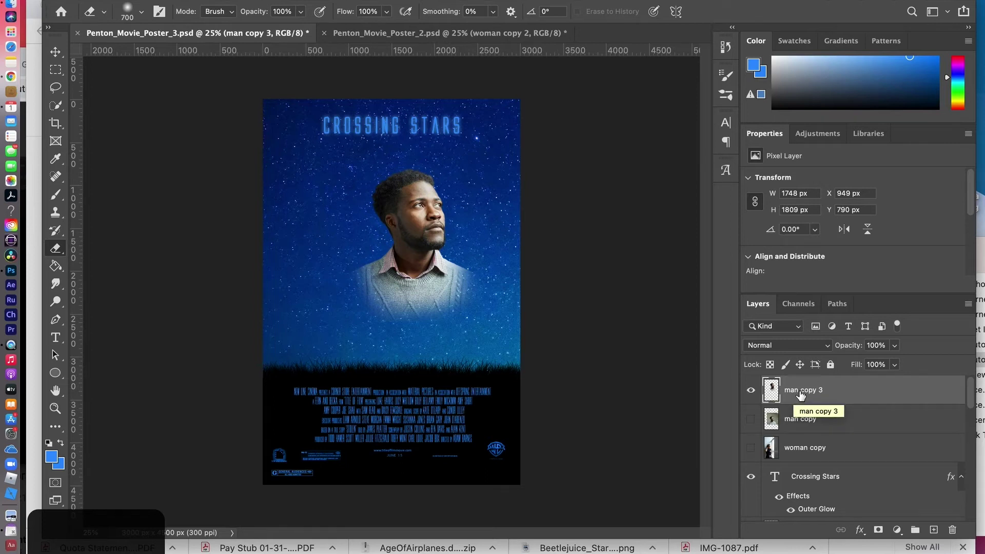
# Move the woman copy layer above man copy, hide man copy 3, and show the woman's photo
pyautogui.click(798, 455)
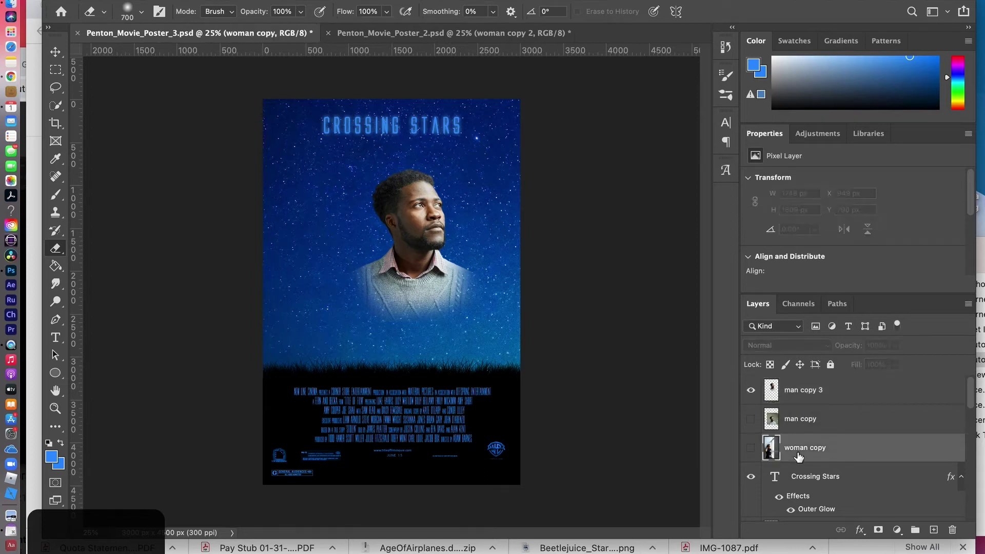
pyautogui.moveTo(798, 455); pyautogui.dragTo(792, 419)
pyautogui.moveTo(792, 416); pyautogui.dragTo(792, 418)
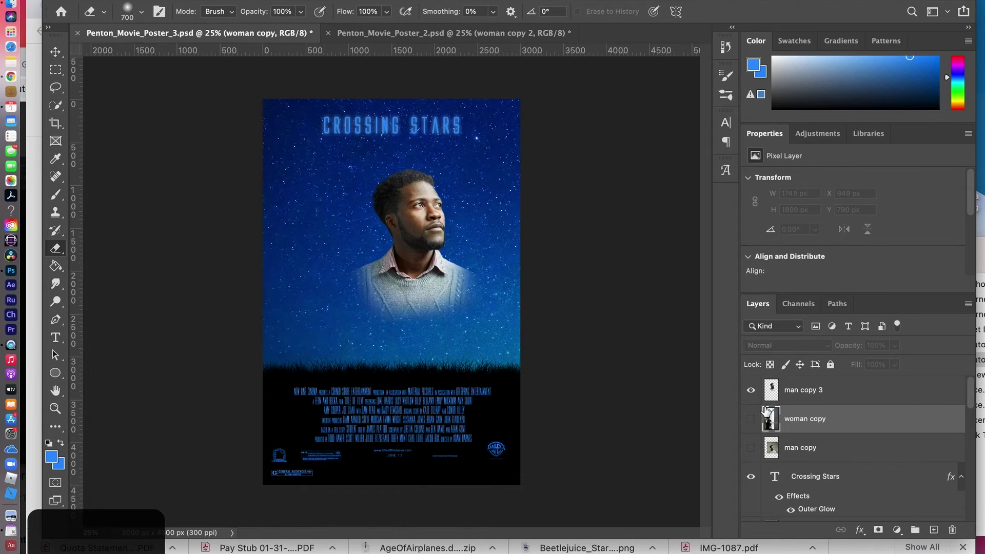
pyautogui.click(751, 389)
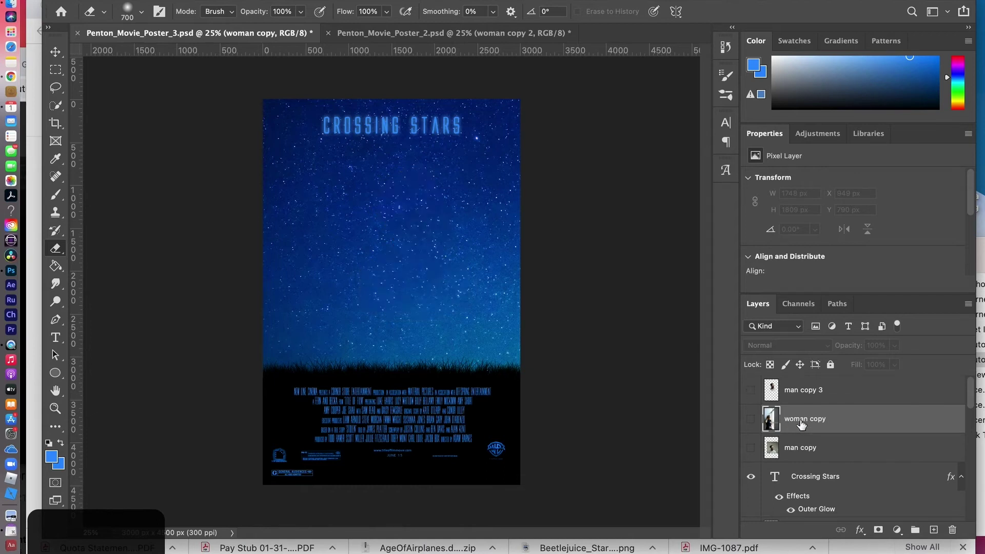
pyautogui.click(750, 419)
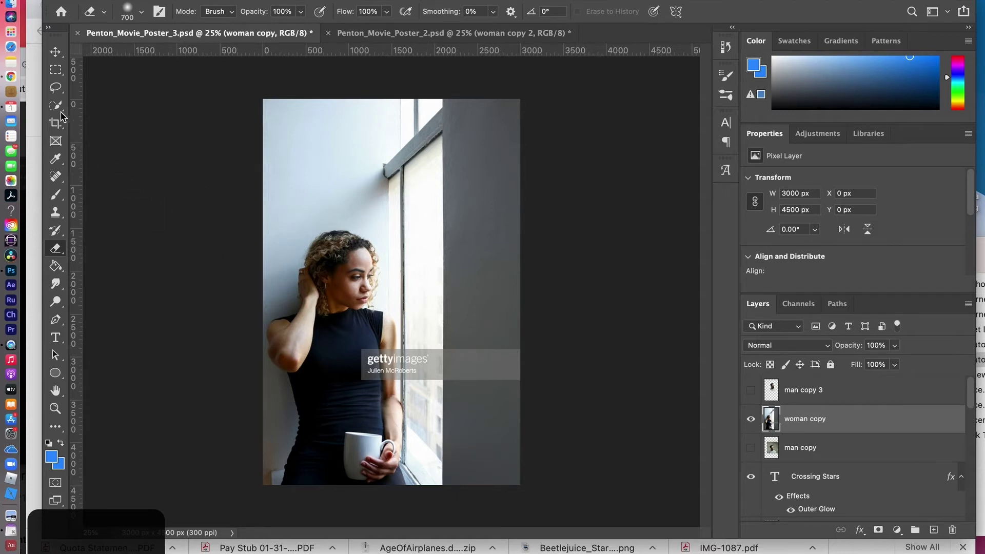
# Select the woman's hair, face, arms and body with the Quick Selection tool at a 300 px brush size
pyautogui.moveTo(57, 107); pyautogui.dragTo(87, 119)
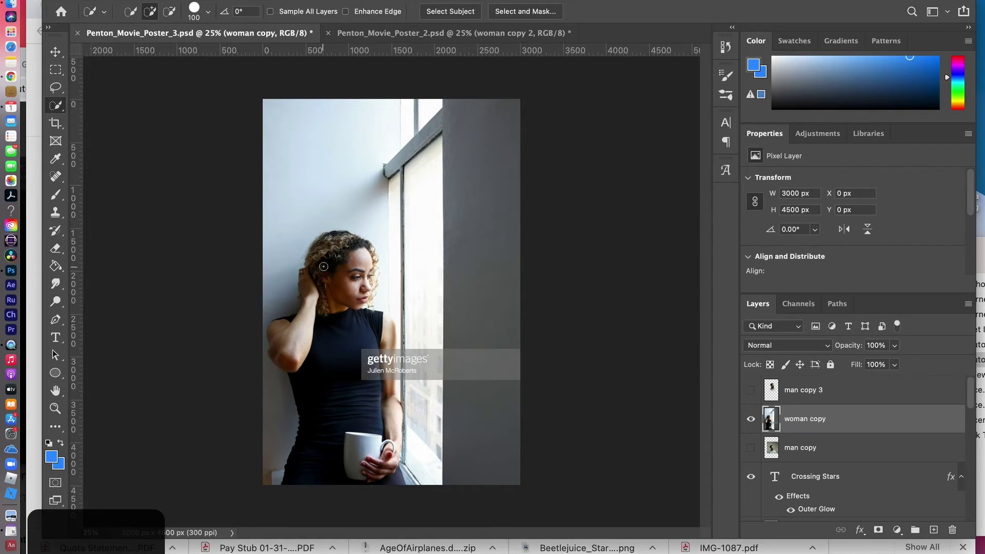
pyautogui.press(']')
pyautogui.press(']')
pyautogui.press(']')
pyautogui.press(']')
pyautogui.moveTo(330, 247)
pyautogui.mouseDown()
pyautogui.moveTo(365, 256)
pyautogui.moveTo(354, 267)
pyautogui.moveTo(371, 296)
pyautogui.moveTo(334, 302)
pyautogui.mouseUp()
pyautogui.moveTo(301, 331)
pyautogui.mouseDown()
pyautogui.moveTo(293, 329)
pyautogui.moveTo(339, 349)
pyautogui.moveTo(373, 334)
pyautogui.moveTo(371, 363)
pyautogui.moveTo(334, 359)
pyautogui.mouseUp()
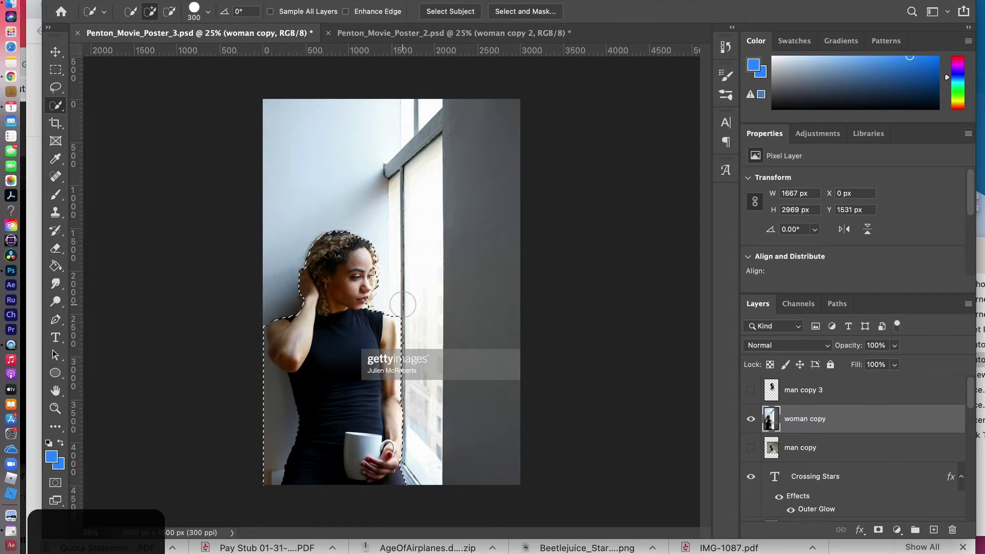
# Subtract the background beside the woman's shoulder and the wall behind her raised arm and torso from the selection
pyautogui.press('alt')
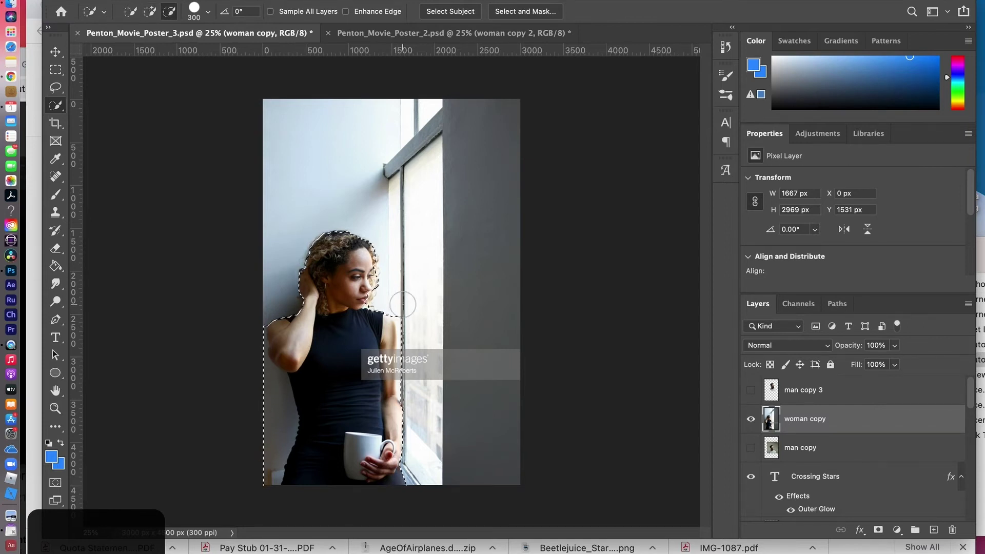
pyautogui.keyDown('alt'); pyautogui.click(402, 306); pyautogui.keyUp('alt')
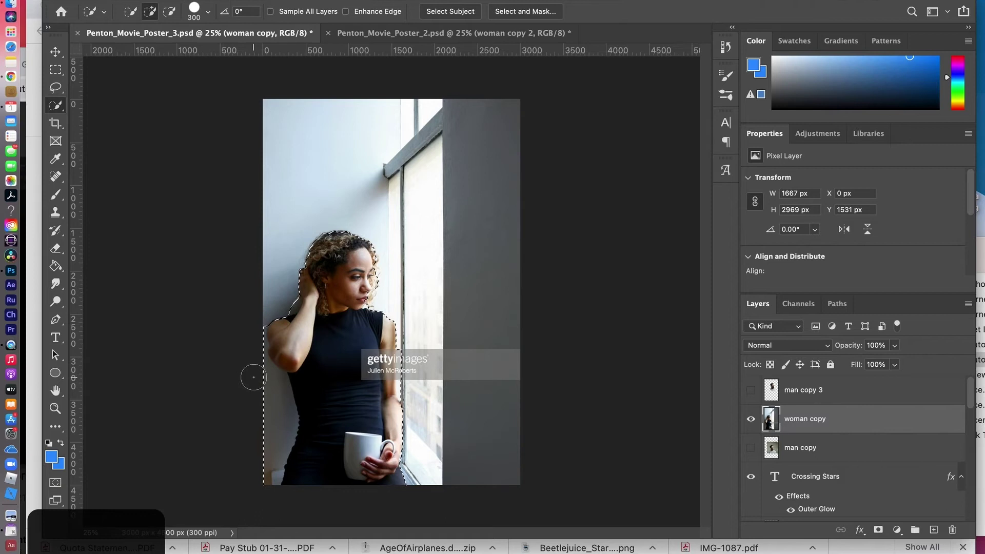
pyautogui.press('alt')
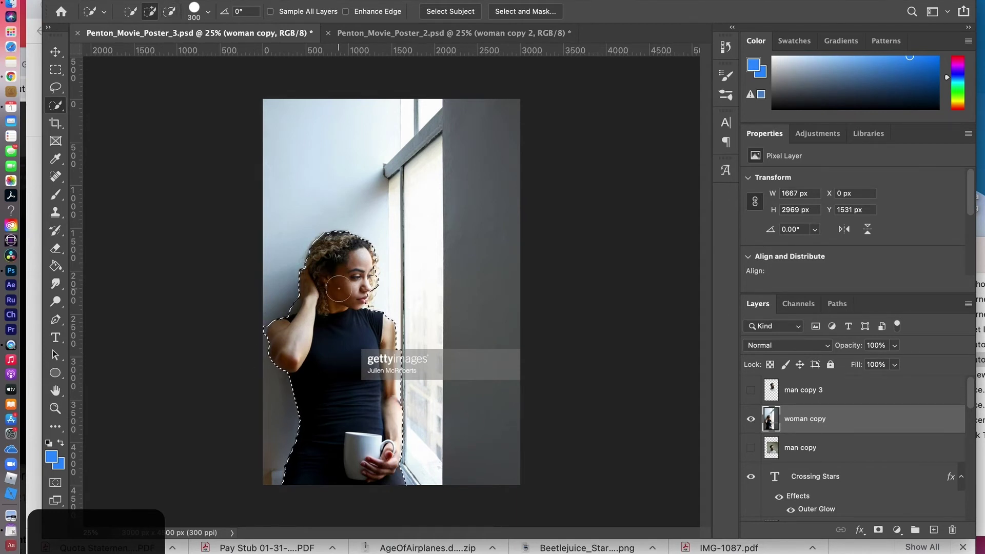
# Add the light curls beside the woman's face and chin to the selection with an 80 px Quick Selection brush
pyautogui.press('super+equal')
pyautogui.press('super+equal')
pyautogui.press('super+equal')
pyautogui.press('super+equal')
pyautogui.press('super+equal')
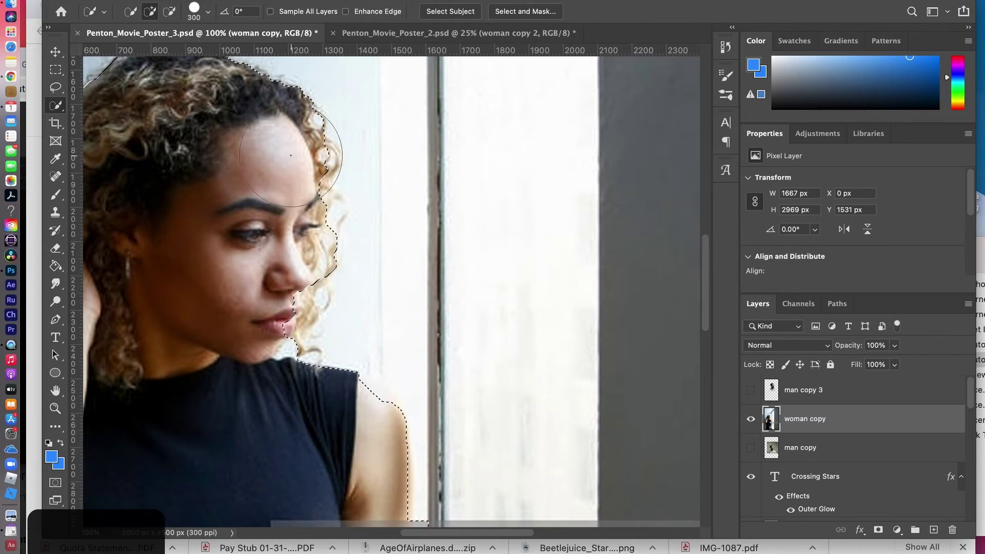
pyautogui.press('[')
pyautogui.press('[')
pyautogui.press('[')
pyautogui.press('[')
pyautogui.press('[')
pyautogui.press('[')
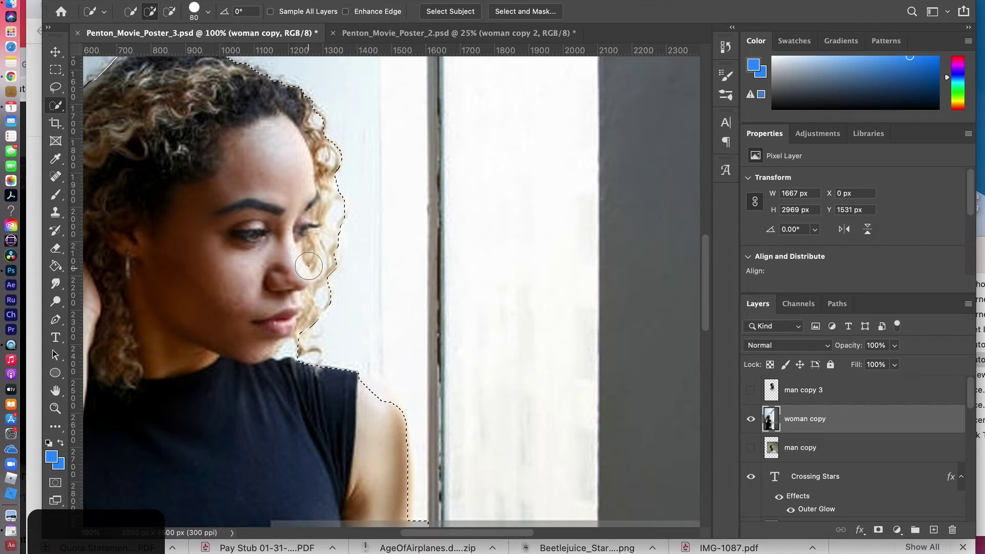
pyautogui.click(310, 359)
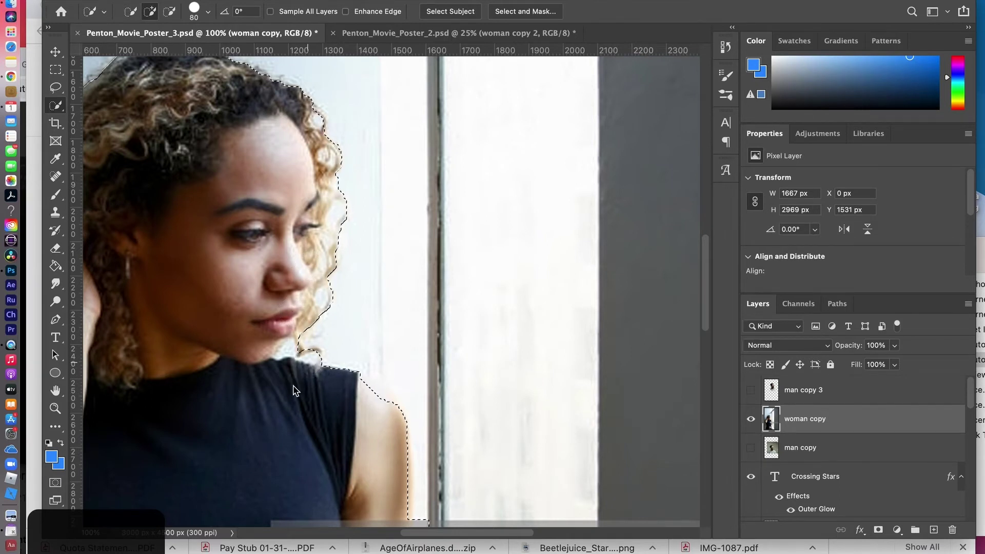
pyautogui.click(293, 383)
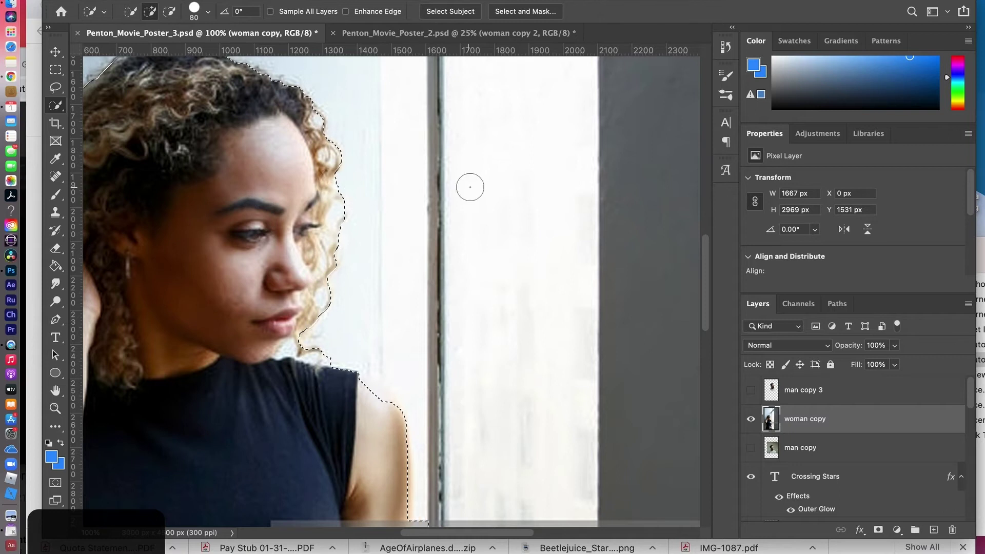
pyautogui.press('super+minus')
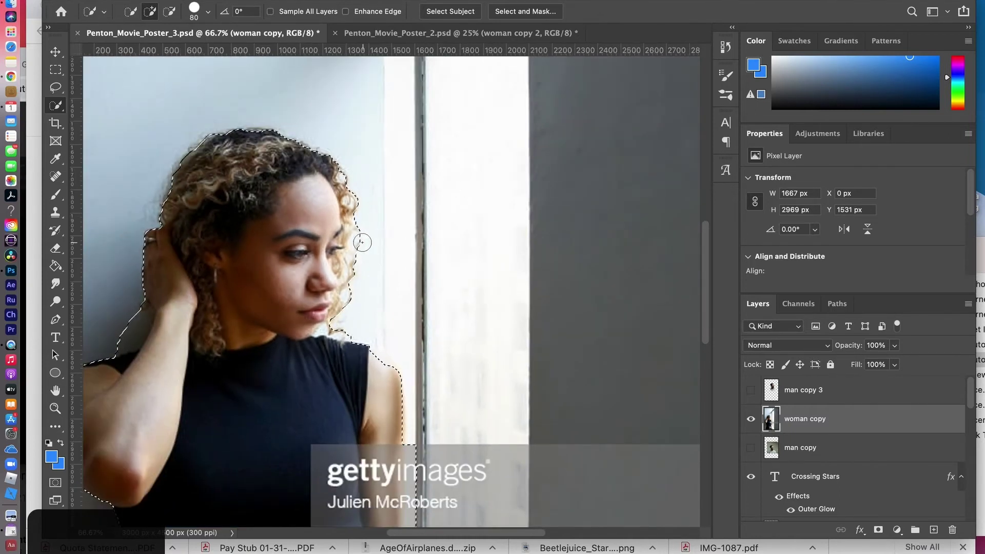
# Try to subtract the bright background between the woman's curls from the selection with the Magic Wand
pyautogui.moveTo(57, 111); pyautogui.dragTo(86, 130)
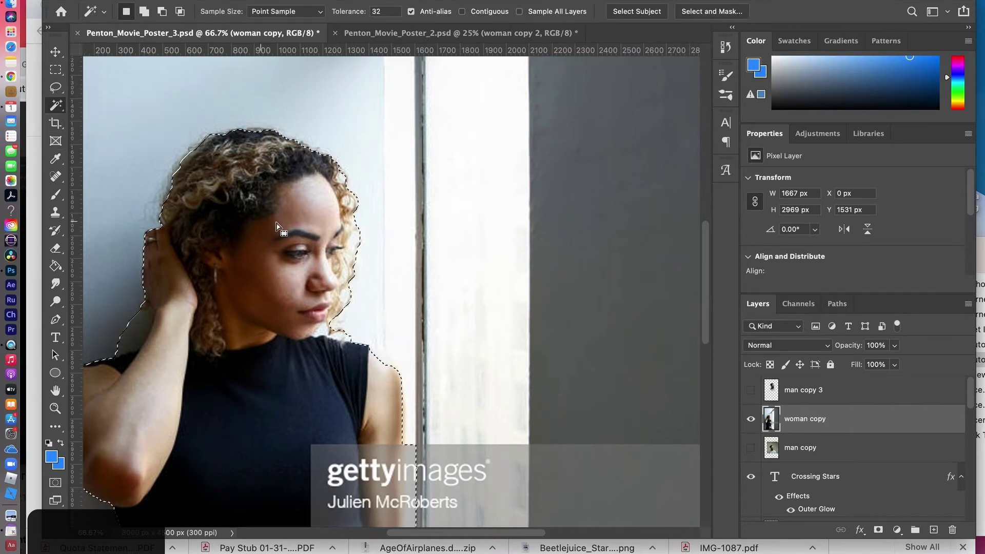
pyautogui.press('alt')
pyautogui.keyDown('alt'); pyautogui.click(352, 245); pyautogui.keyUp('alt')
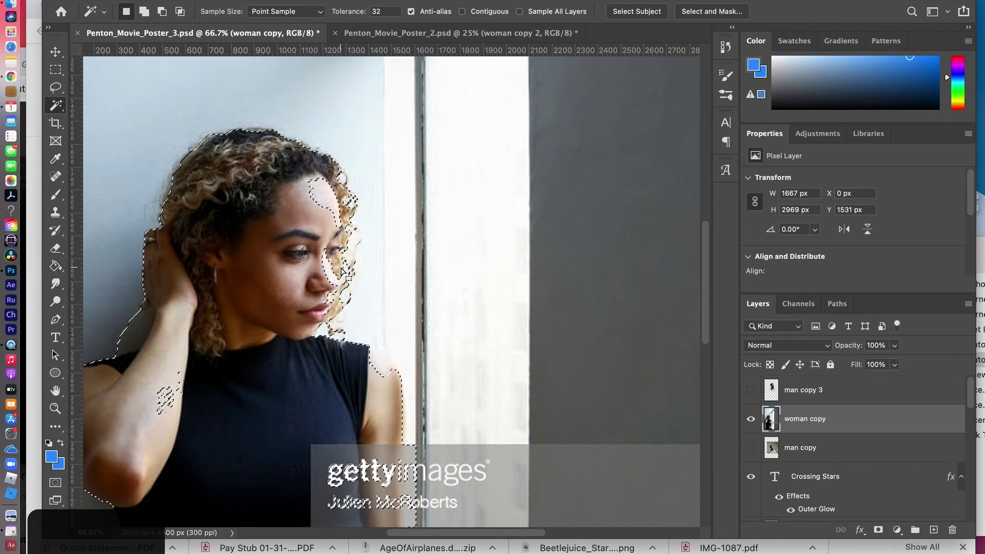
pyautogui.hotkey('ctrl', 'z')
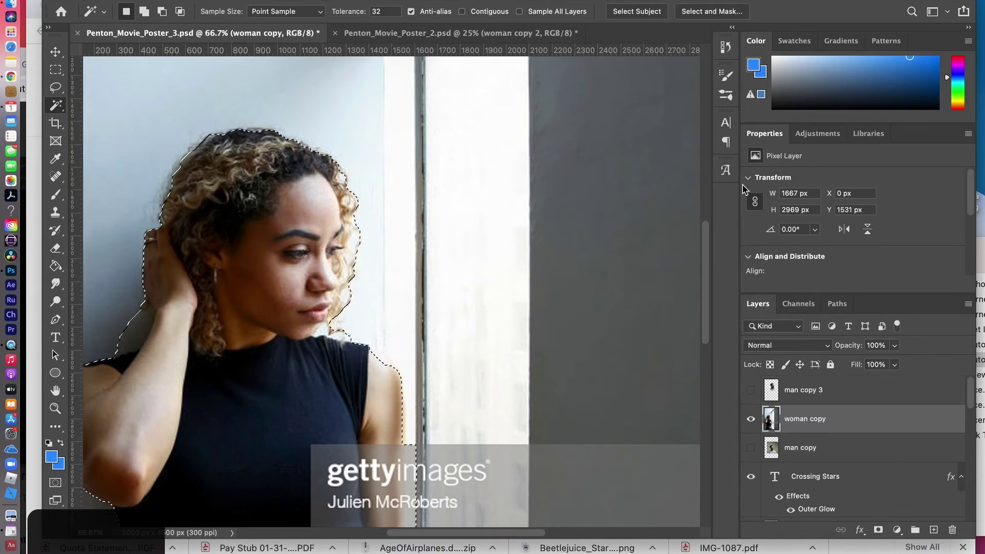
# Try refining the woman's selection with Smart Radius at 72 px and Decontaminate Colors at 100%, output to a new layer with layer mask
pyautogui.click(703, 12)
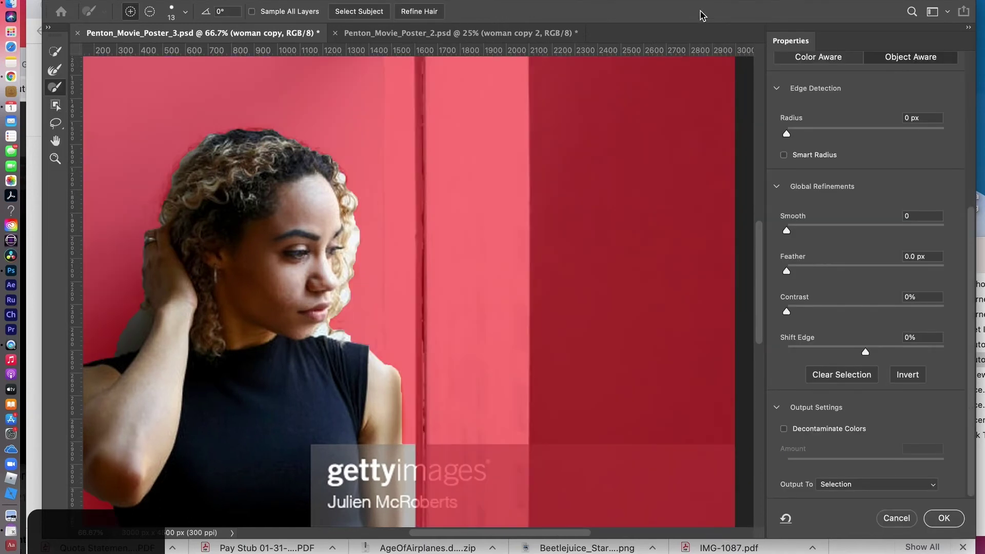
pyautogui.press('super+minus')
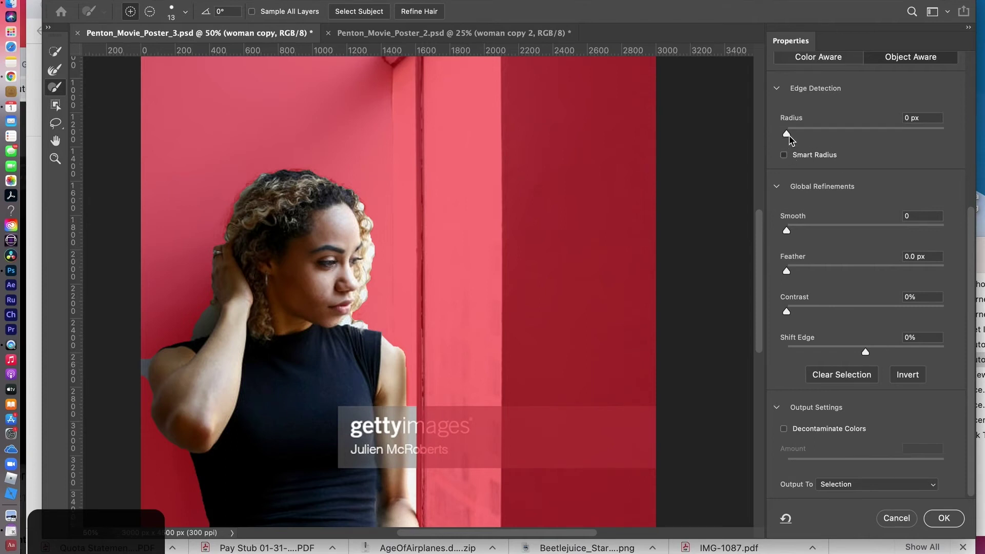
pyautogui.moveTo(787, 134); pyautogui.dragTo(887, 134)
pyautogui.moveTo(888, 135); pyautogui.dragTo(905, 136)
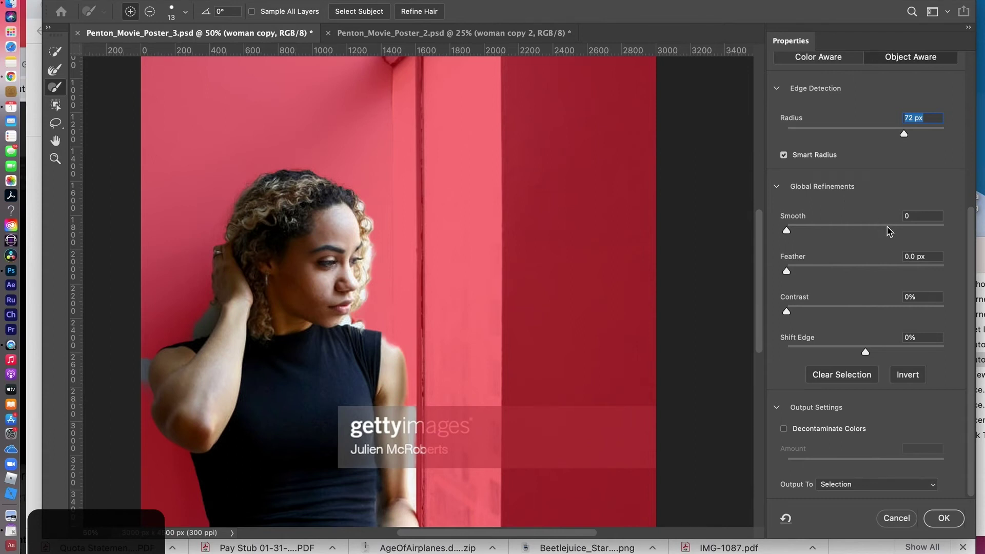
pyautogui.click(784, 430)
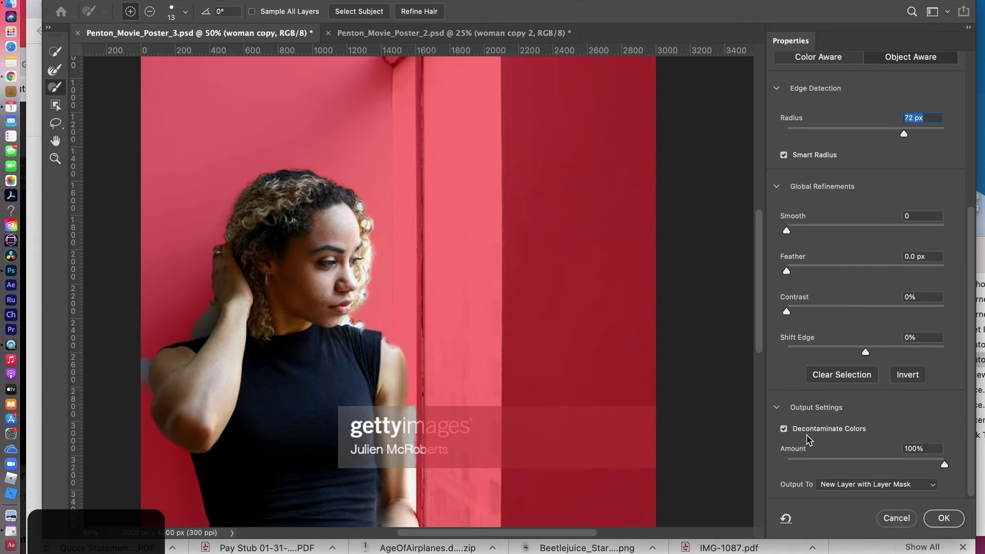
pyautogui.click(943, 518)
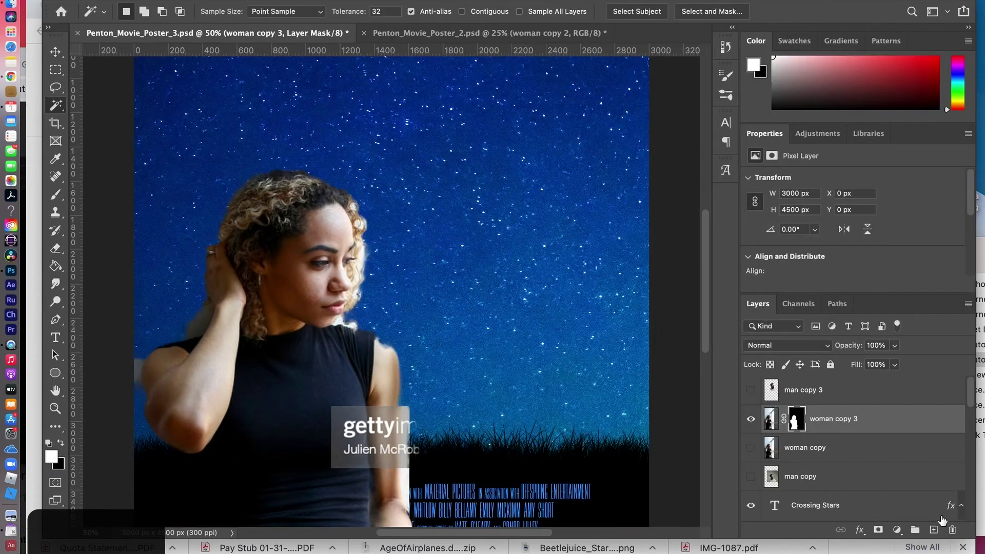
pyautogui.press('super+z')
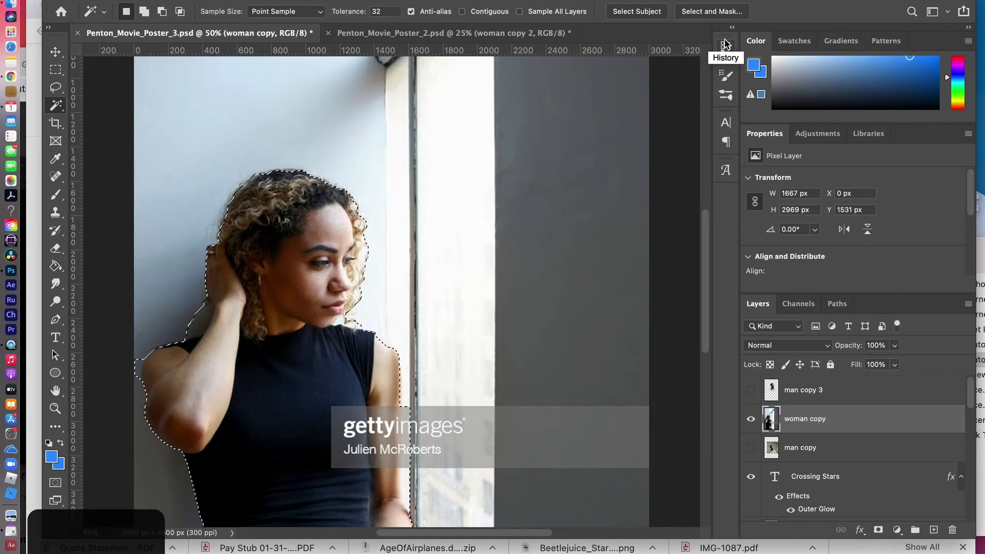
# Open Select and Mask for the woman's selection, enable Smart Radius, and set the edge detection radius to 17 px
pyautogui.click(701, 11)
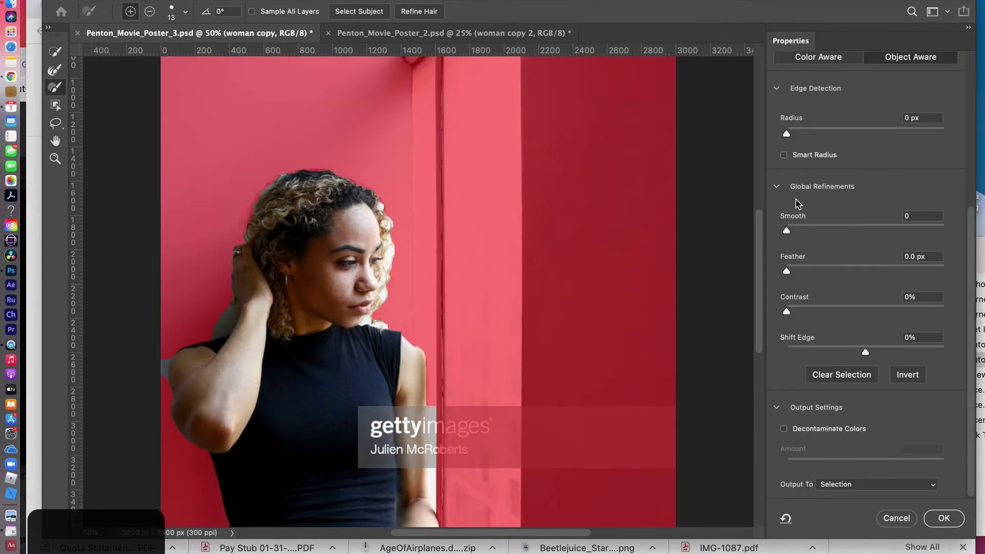
pyautogui.click(784, 156)
pyautogui.moveTo(788, 135); pyautogui.dragTo(858, 134)
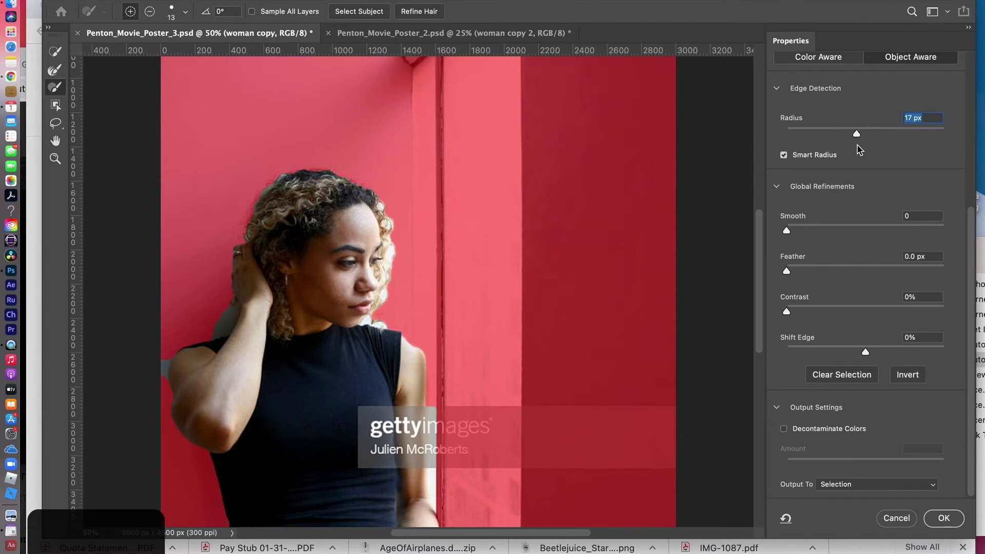
# Enable Decontaminate Colors at 100% and output the woman's refined selection to a new layer without a mask
pyautogui.click(784, 430)
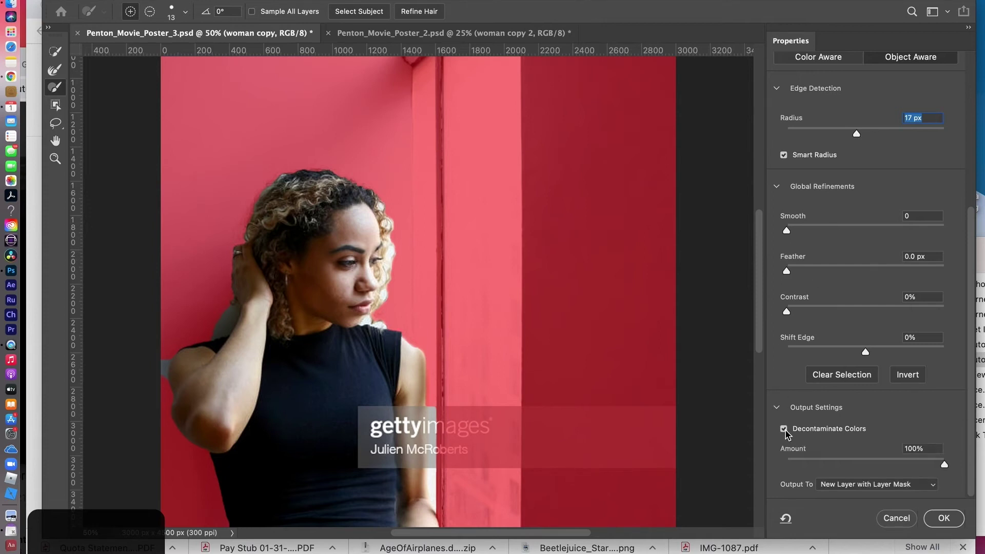
pyautogui.click(784, 429)
pyautogui.click(784, 429)
pyautogui.click(915, 485)
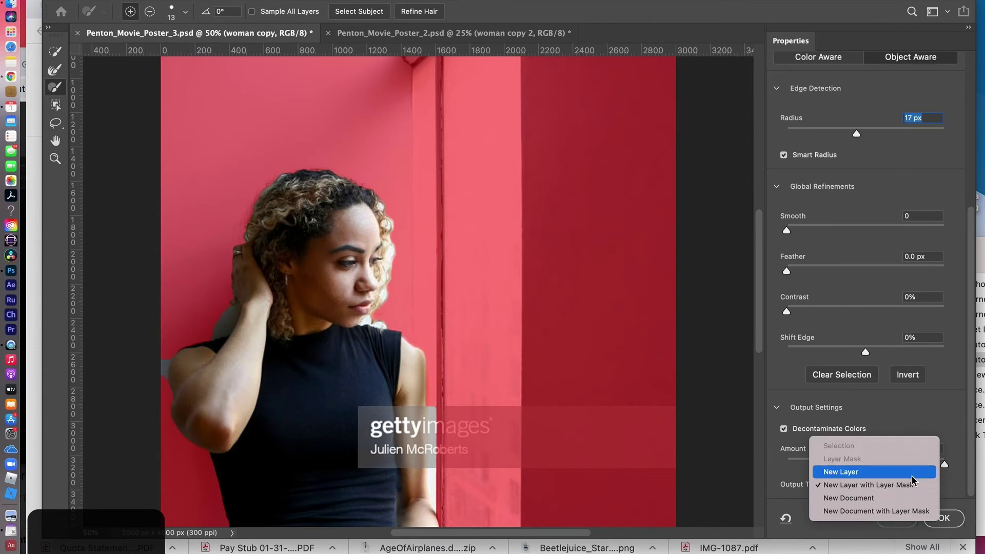
pyautogui.click(872, 472)
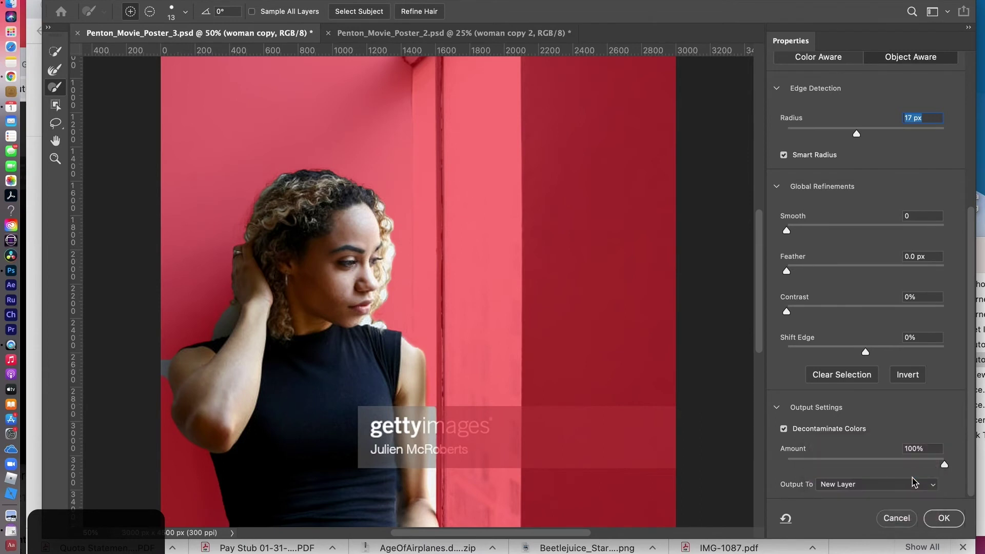
pyautogui.click(944, 519)
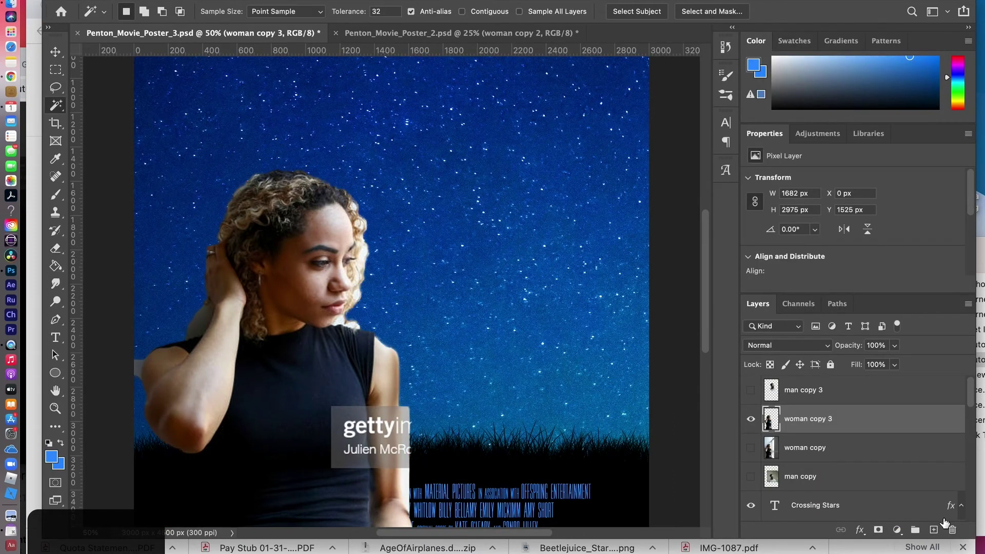
# Softly erase the woman's lower body and outer arm edges on the woman copy 3 layer with the 700 px Eraser
pyautogui.press('super+minus')
pyautogui.press('super+minus')
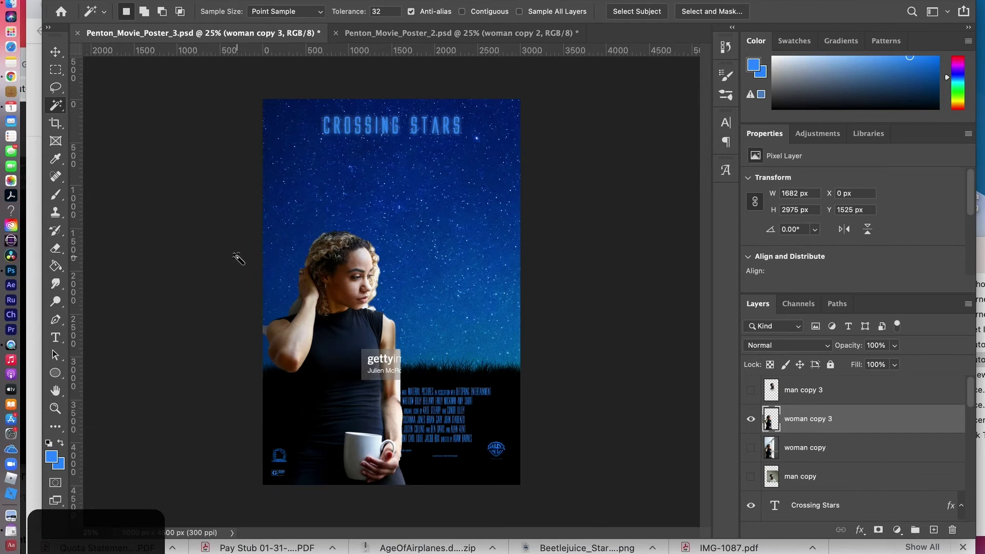
pyautogui.click(56, 248)
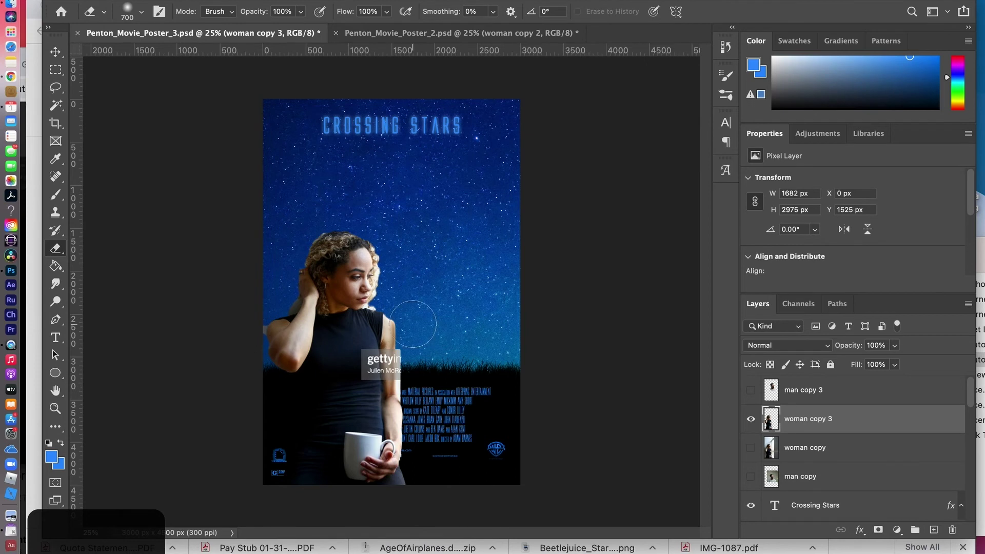
pyautogui.moveTo(413, 354)
pyautogui.mouseDown()
pyautogui.moveTo(388, 468)
pyautogui.moveTo(400, 476)
pyautogui.moveTo(370, 450)
pyautogui.moveTo(335, 471)
pyautogui.moveTo(353, 447)
pyautogui.moveTo(311, 438)
pyautogui.moveTo(347, 438)
pyautogui.moveTo(379, 423)
pyautogui.moveTo(328, 423)
pyautogui.moveTo(299, 411)
pyautogui.moveTo(284, 396)
pyautogui.moveTo(310, 402)
pyautogui.moveTo(280, 367)
pyautogui.moveTo(262, 313)
pyautogui.mouseUp()
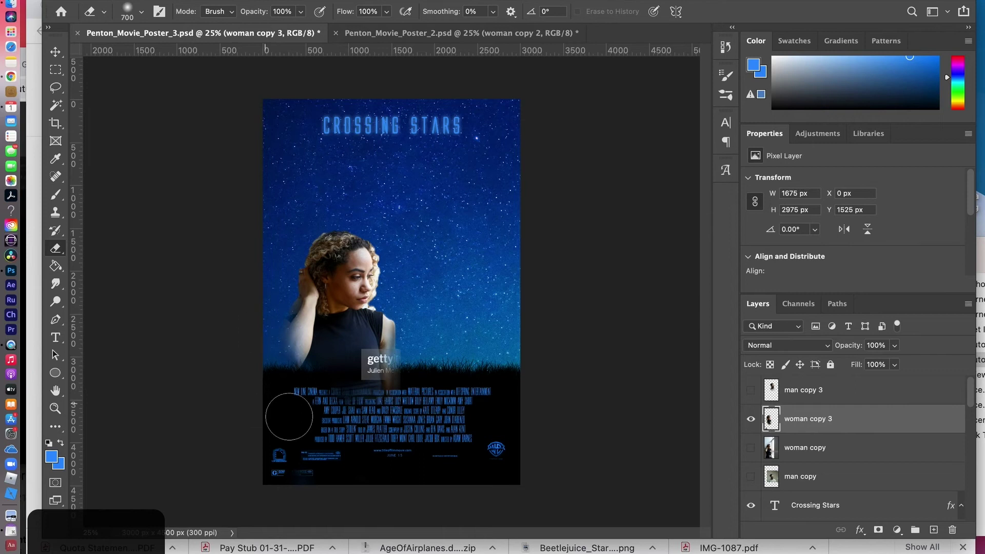
# Flip the woman horizontally and move her up toward the poster's center, to about X 542 px, Y 1140 px
pyautogui.press('super+t')
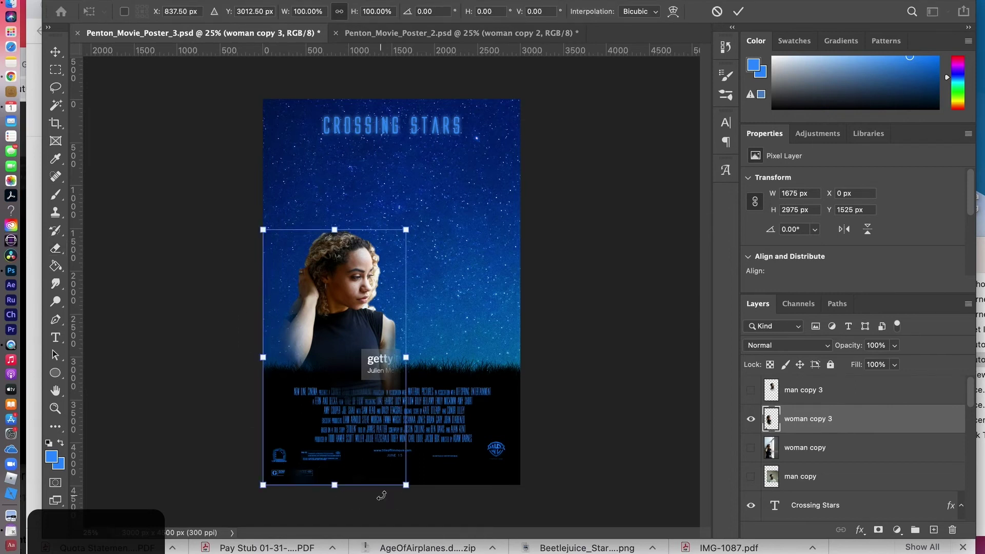
pyautogui.rightClick(342, 356)
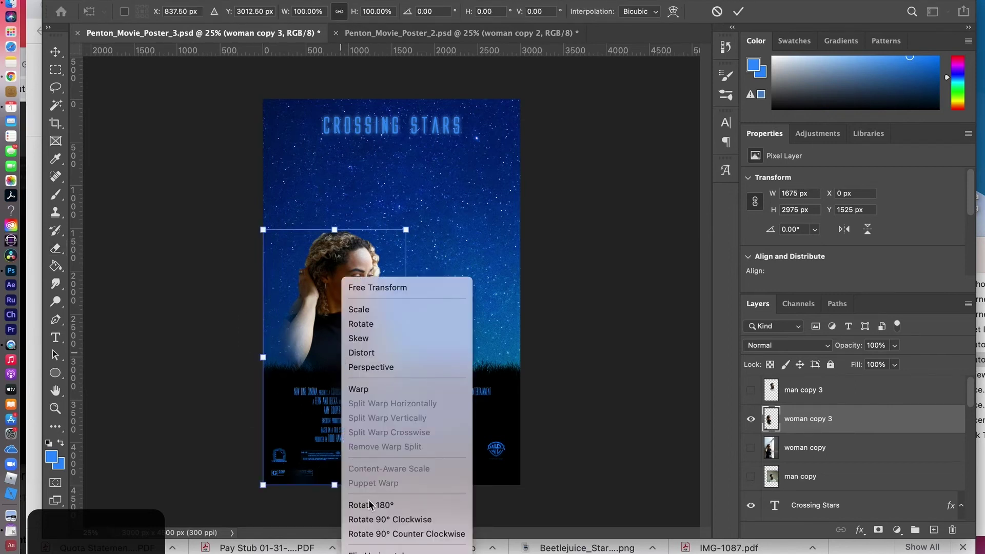
pyautogui.click(390, 551)
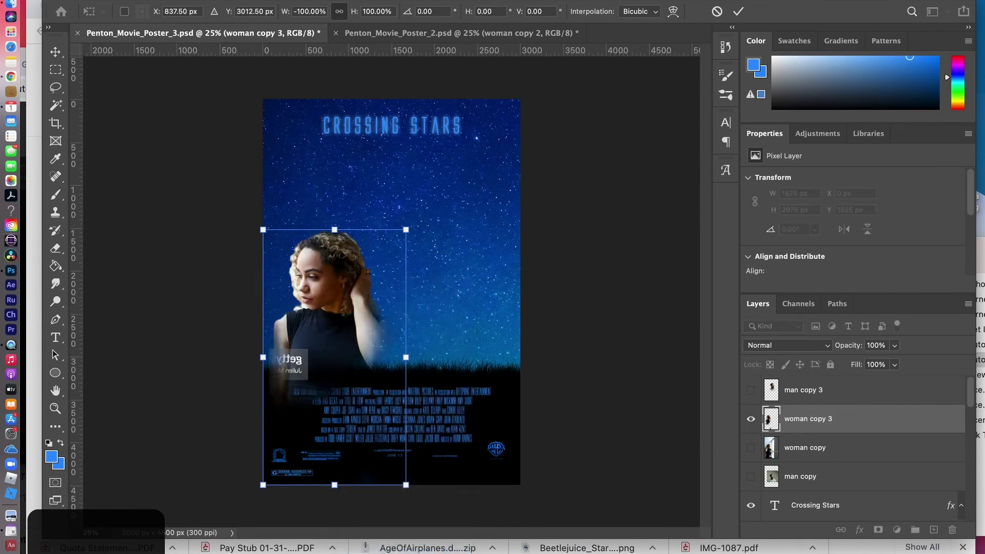
pyautogui.press('Return')
pyautogui.press('e')
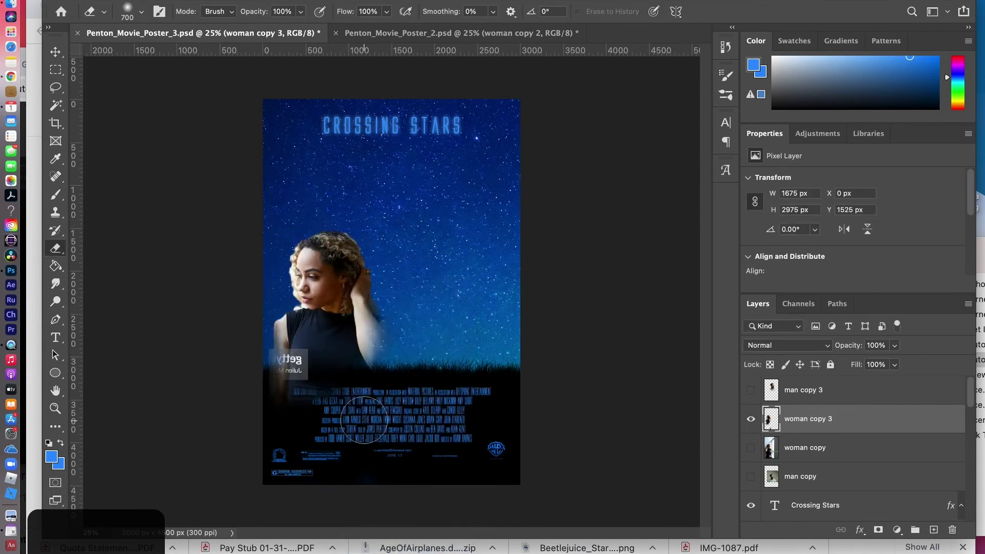
pyautogui.press('v')
pyautogui.moveTo(333, 336); pyautogui.dragTo(381, 305)
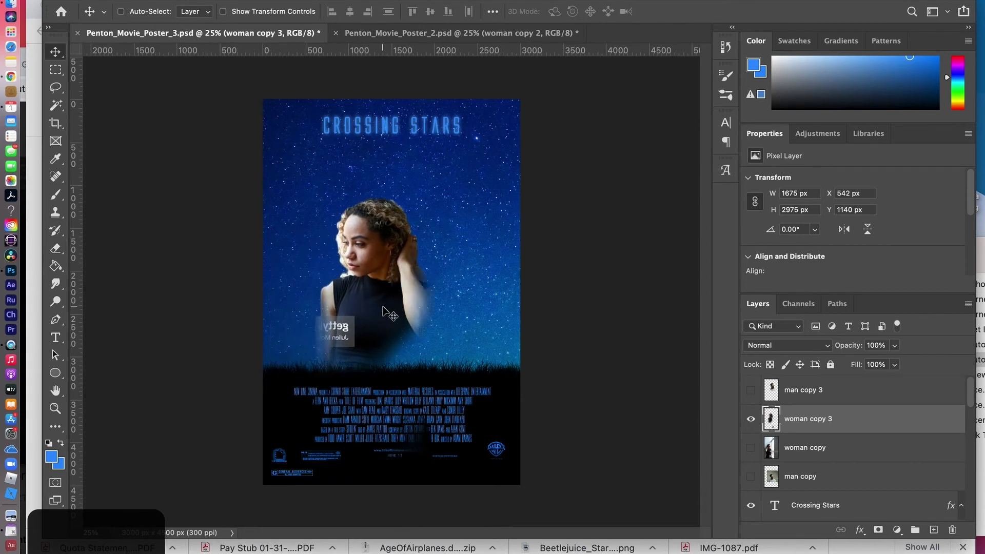
# Fade the woman's arms and waist into the starry sky with soft 700 px Eraser strokes
pyautogui.press('e')
pyautogui.moveTo(410, 356)
pyautogui.mouseDown()
pyautogui.moveTo(359, 375)
pyautogui.moveTo(323, 374)
pyautogui.moveTo(301, 354)
pyautogui.moveTo(294, 303)
pyautogui.moveTo(313, 268)
pyautogui.moveTo(295, 296)
pyautogui.moveTo(295, 329)
pyautogui.mouseUp()
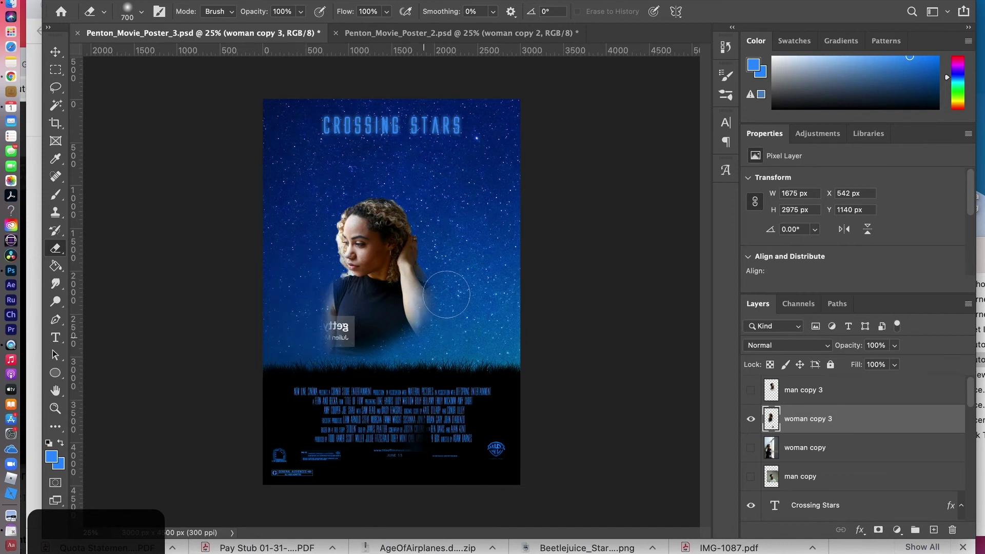
pyautogui.moveTo(435, 299)
pyautogui.mouseDown()
pyautogui.moveTo(426, 336)
pyautogui.moveTo(363, 356)
pyautogui.moveTo(348, 375)
pyautogui.mouseUp()
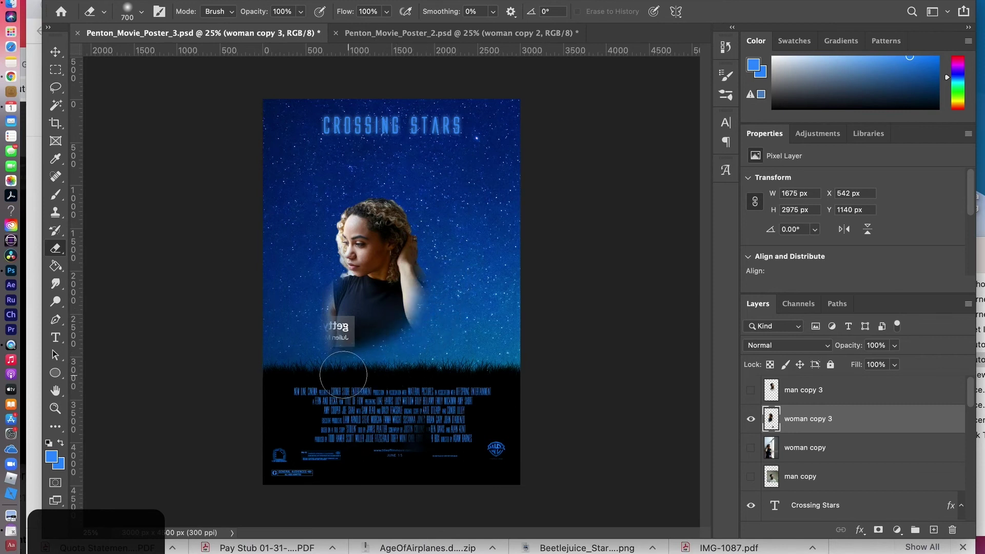
pyautogui.moveTo(331, 379); pyautogui.dragTo(307, 395)
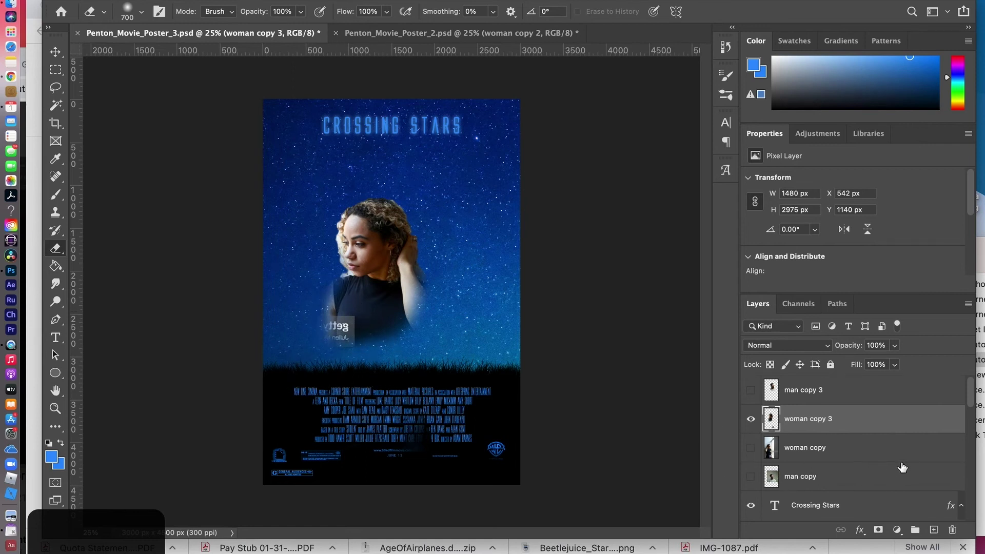
# Add a new layer named "clone" above the woman copy 3 layer
pyautogui.click(933, 530)
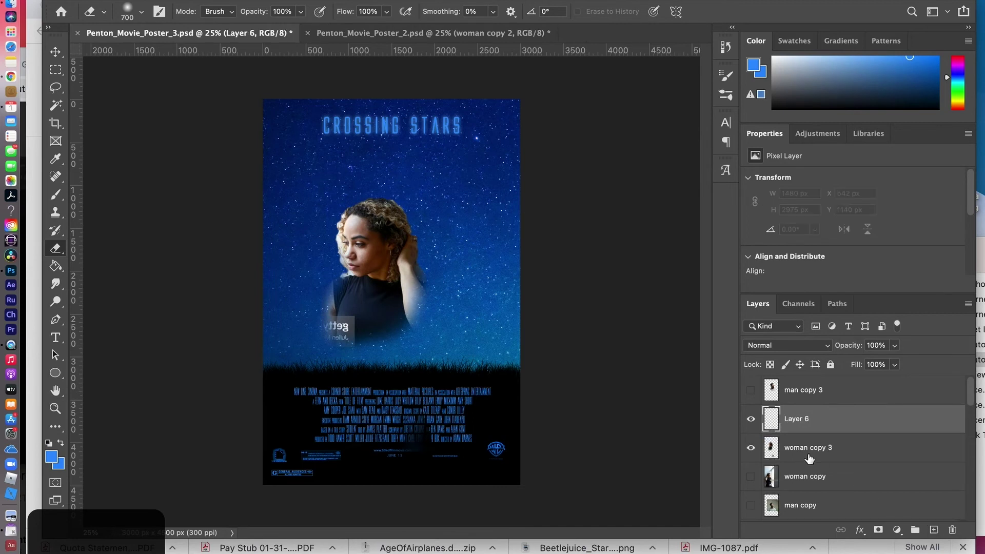
pyautogui.doubleClick(797, 418)
pyautogui.write('clone')
pyautogui.press('Return')
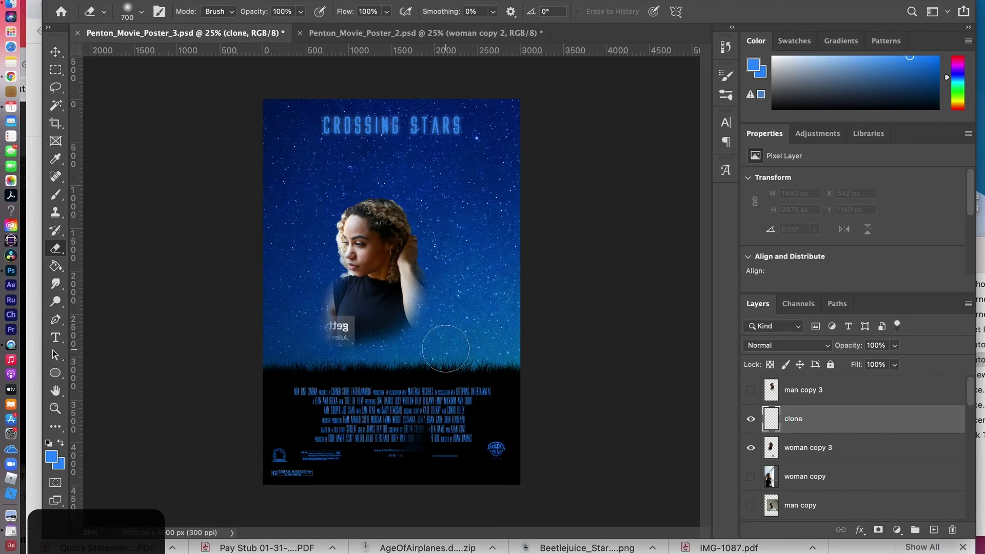
# Set up the Clone Stamp with a 200 px brush and sampling from Current & Below for the watermark area on the woman's shirt
pyautogui.click(55, 213)
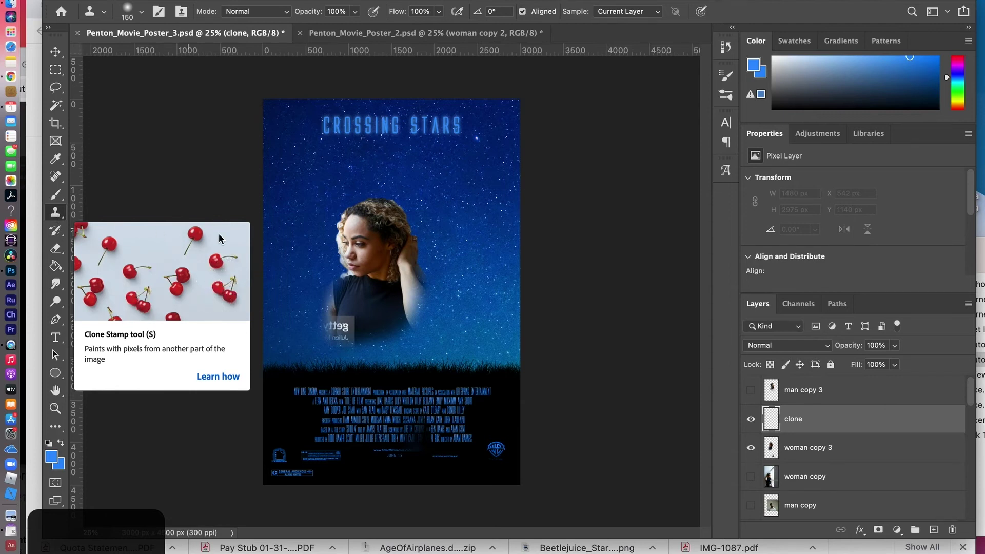
pyautogui.press('super+equal')
pyautogui.press('super+equal')
pyautogui.press('super+equal')
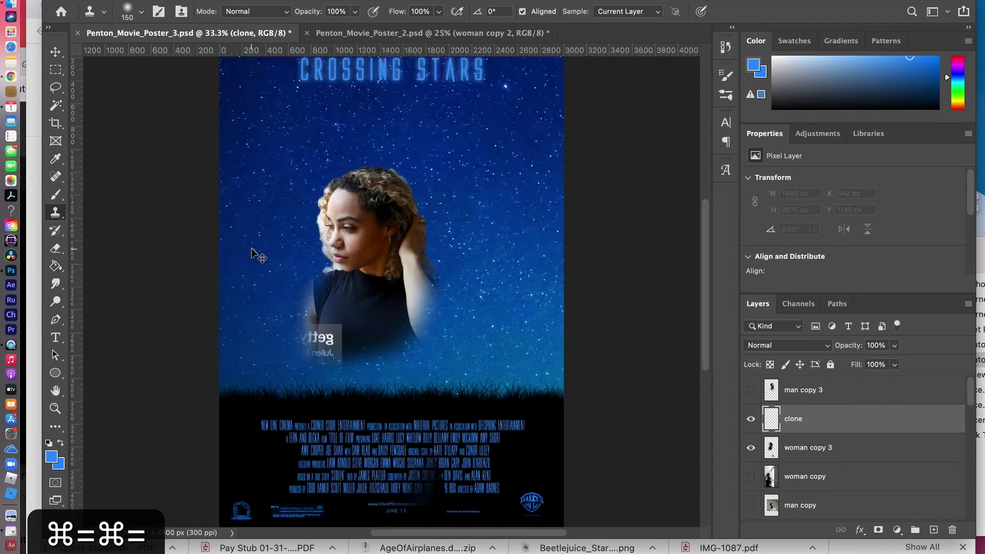
pyautogui.click(256, 259)
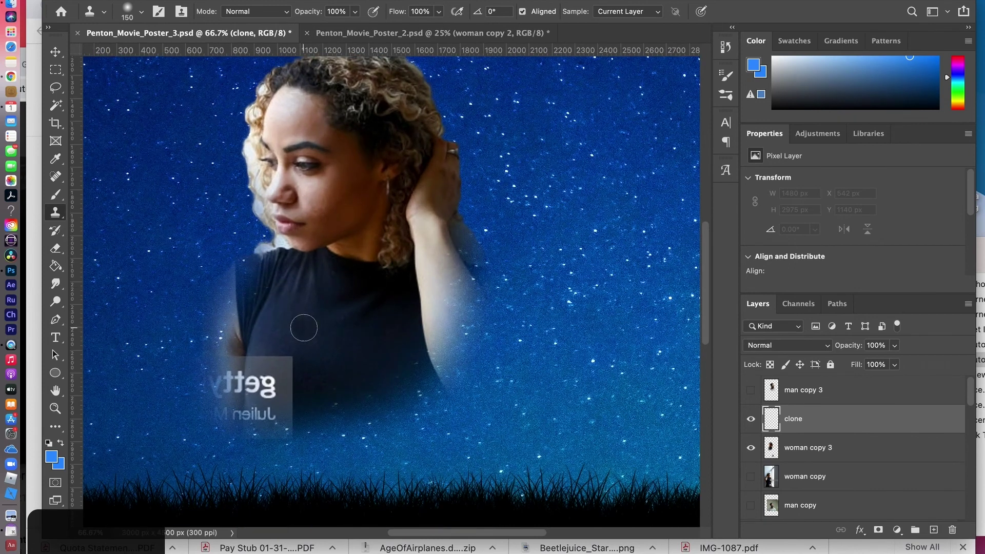
pyautogui.press(']')
pyautogui.press(']')
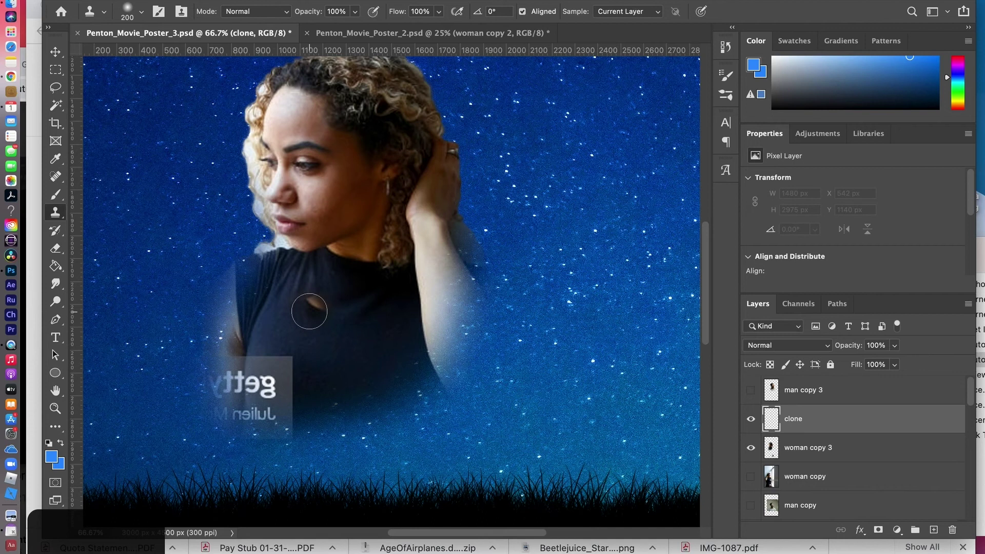
pyautogui.press('alt')
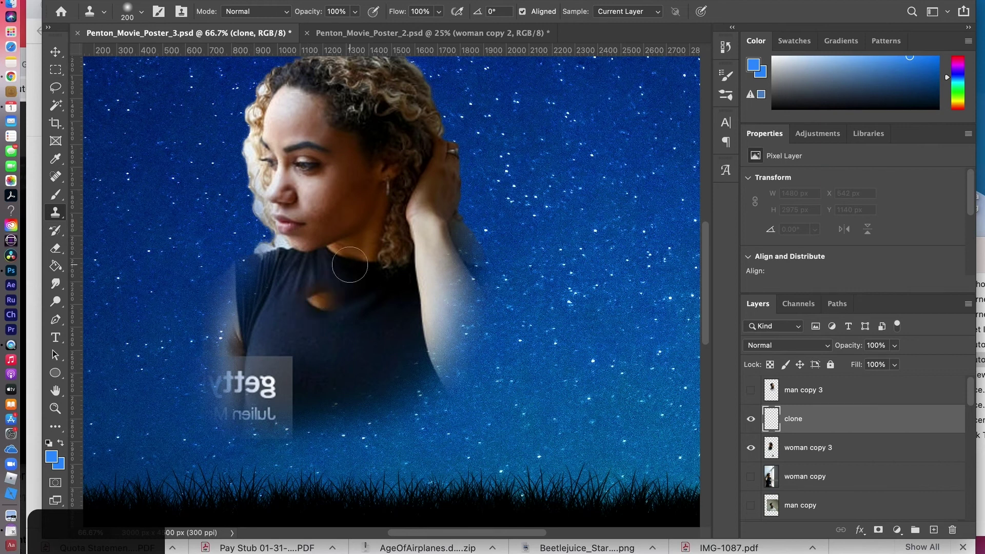
pyautogui.click(644, 14)
pyautogui.click(633, 25)
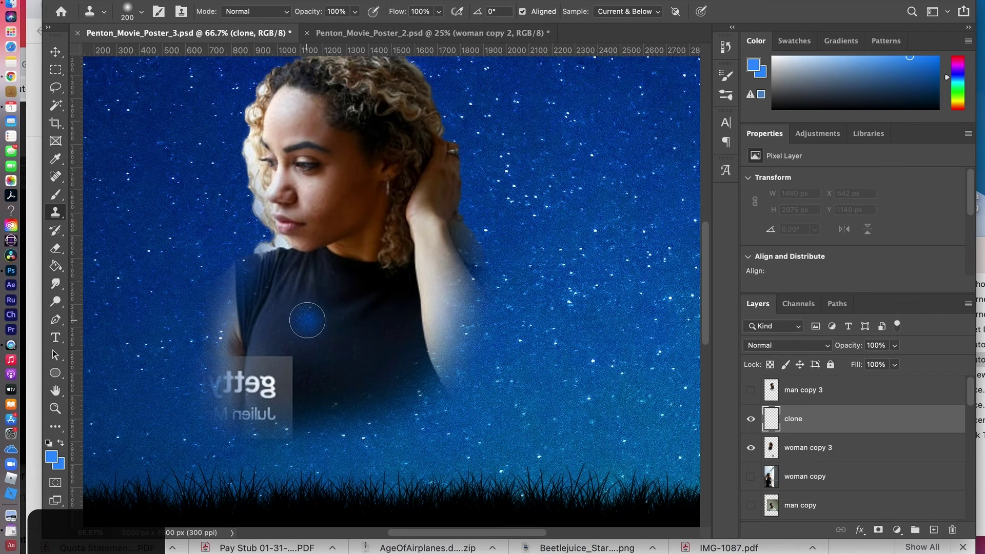
# Sample the dark shirt fabric at the woman's chest and clone it over the upper part of the getty watermark
pyautogui.press('alt')
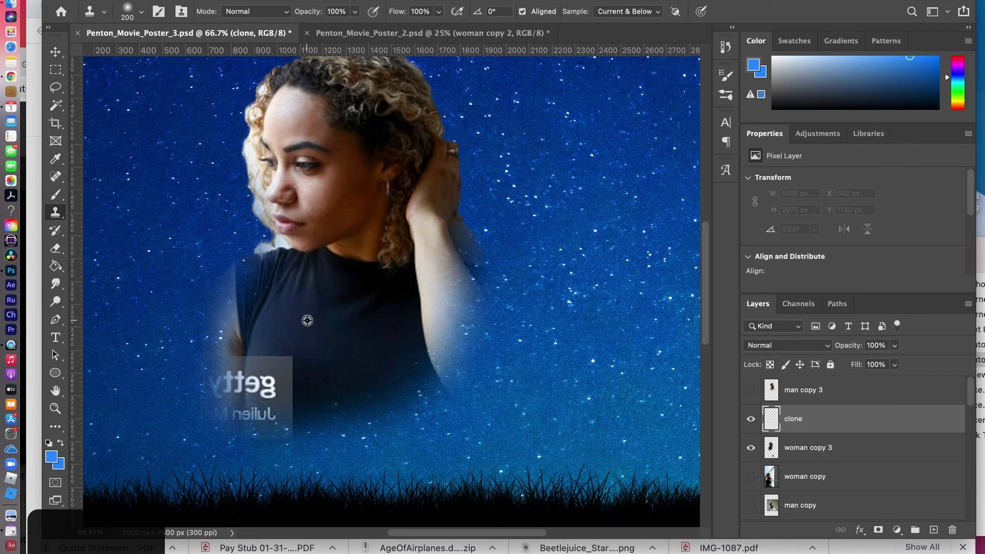
pyautogui.keyDown('alt'); pyautogui.click(307, 320); pyautogui.keyUp('alt')
pyautogui.moveTo(286, 363); pyautogui.dragTo(277, 372)
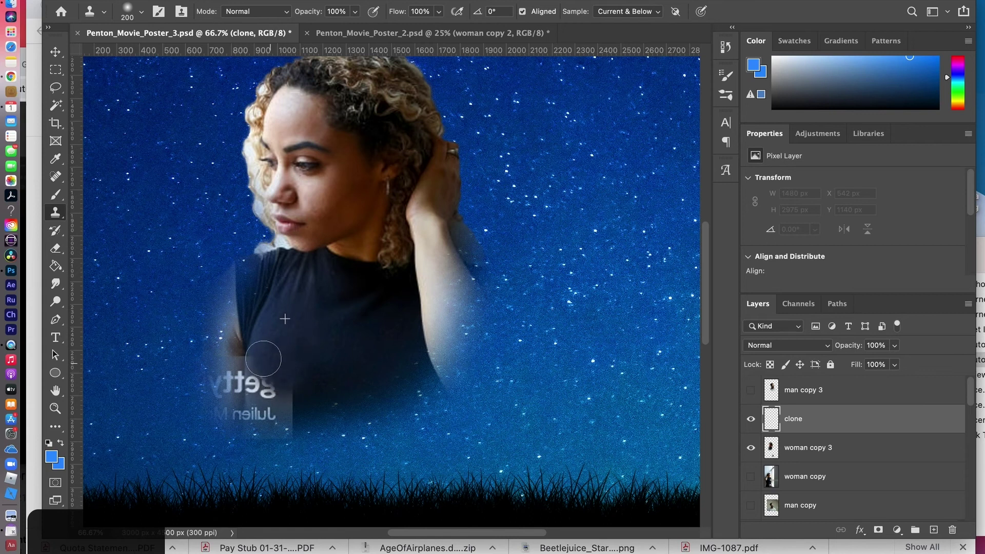
pyautogui.moveTo(275, 369)
pyautogui.mouseDown()
pyautogui.moveTo(285, 382)
pyautogui.moveTo(280, 374)
pyautogui.mouseUp()
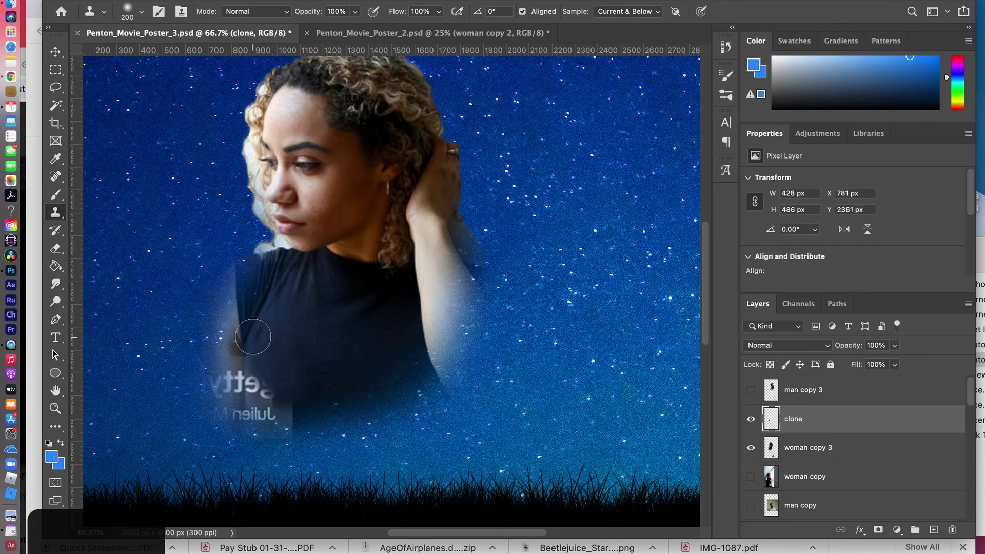
# Resample the shirt near the sleeve and clone fabric over the watermark's remaining edges and lower text
pyautogui.keyDown('alt'); pyautogui.click(253, 337); pyautogui.keyUp('alt')
pyautogui.moveTo(247, 356); pyautogui.dragTo(248, 357)
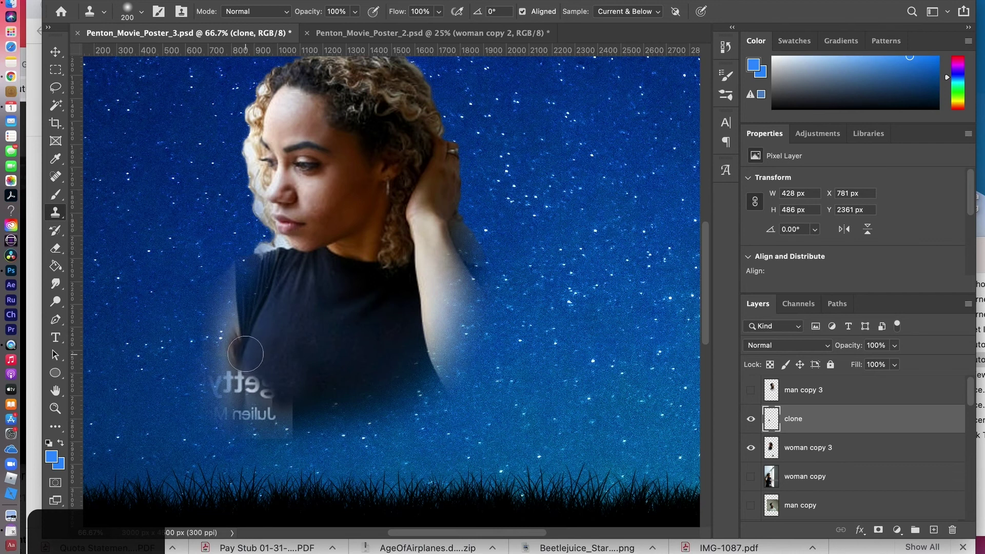
pyautogui.moveTo(242, 359)
pyautogui.mouseDown()
pyautogui.moveTo(241, 377)
pyautogui.moveTo(231, 375)
pyautogui.mouseUp()
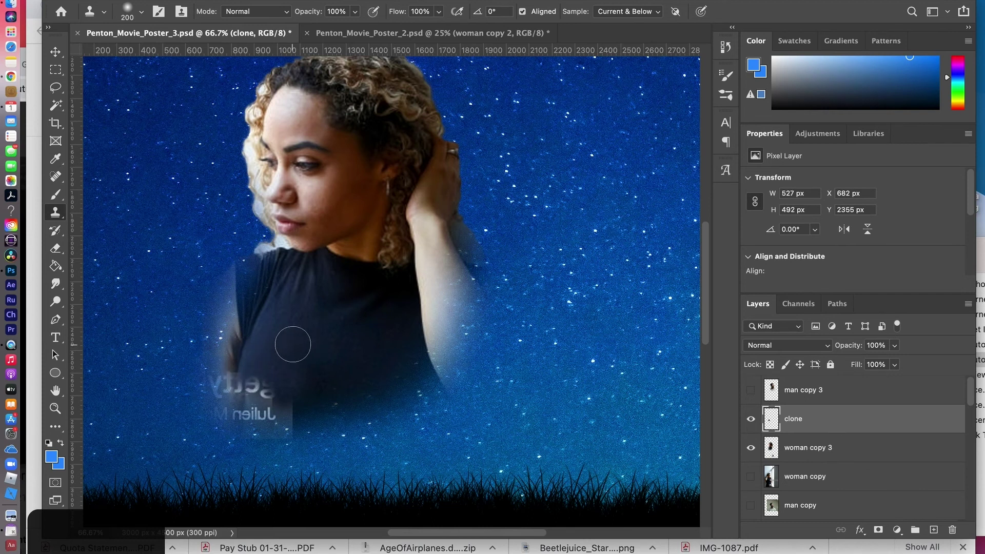
pyautogui.moveTo(209, 330); pyautogui.dragTo(223, 342)
pyautogui.moveTo(254, 371)
pyautogui.mouseDown()
pyautogui.moveTo(285, 404)
pyautogui.moveTo(245, 393)
pyautogui.moveTo(275, 409)
pyautogui.mouseUp()
pyautogui.moveTo(289, 411); pyautogui.dragTo(292, 407)
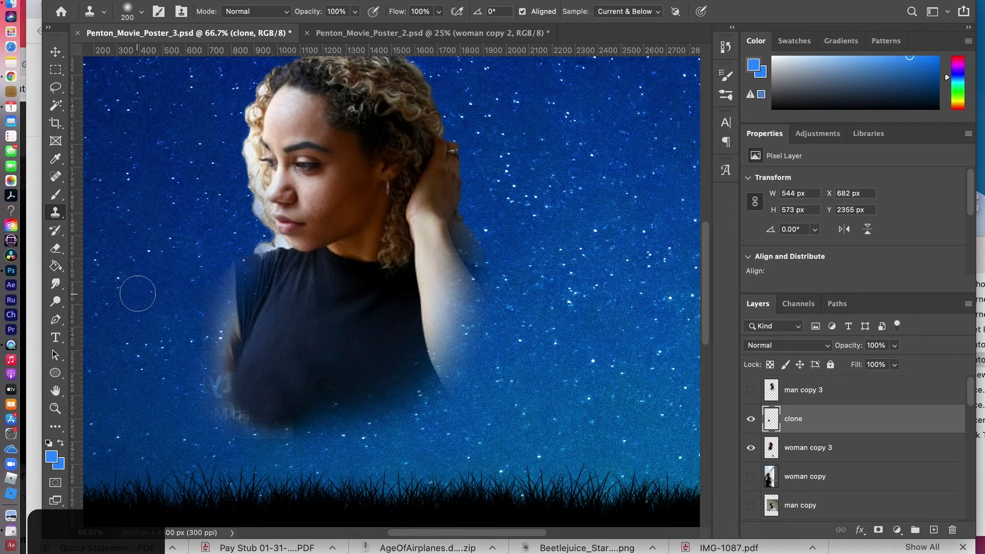
# Examine what the clone and woman copy 3 layers each contribute by toggling their visibility
pyautogui.press('e')
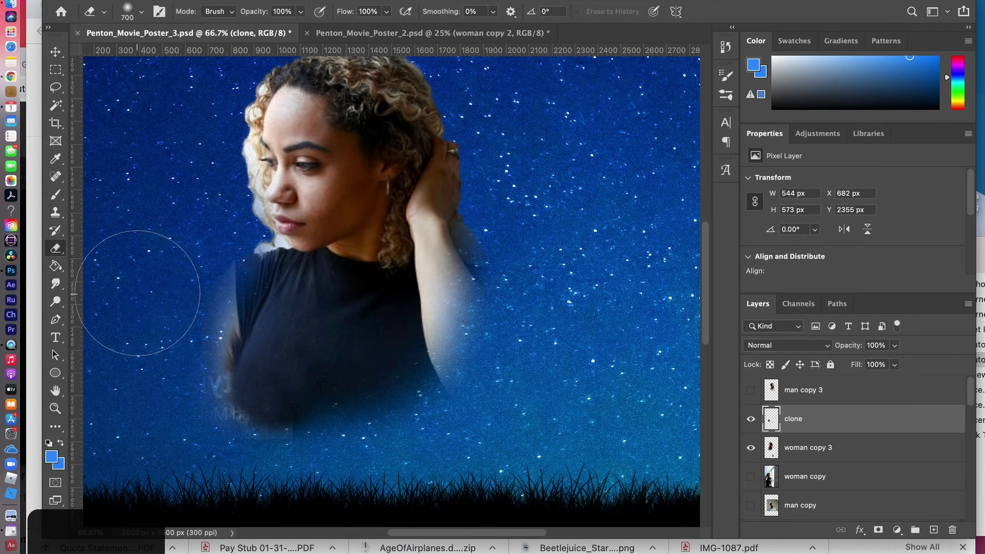
pyautogui.keyDown('shift'); pyautogui.click(804, 447); pyautogui.keyUp('shift')
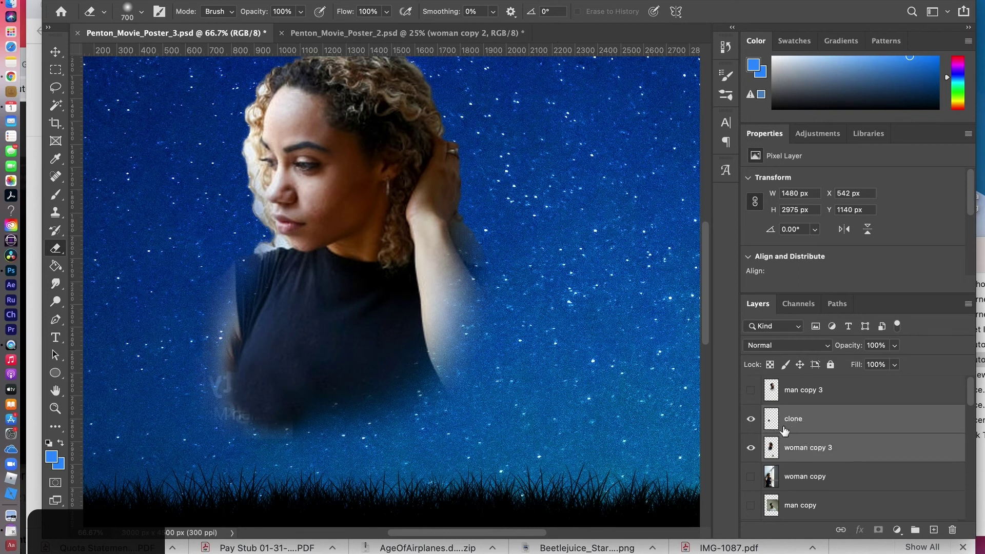
pyautogui.click(816, 460)
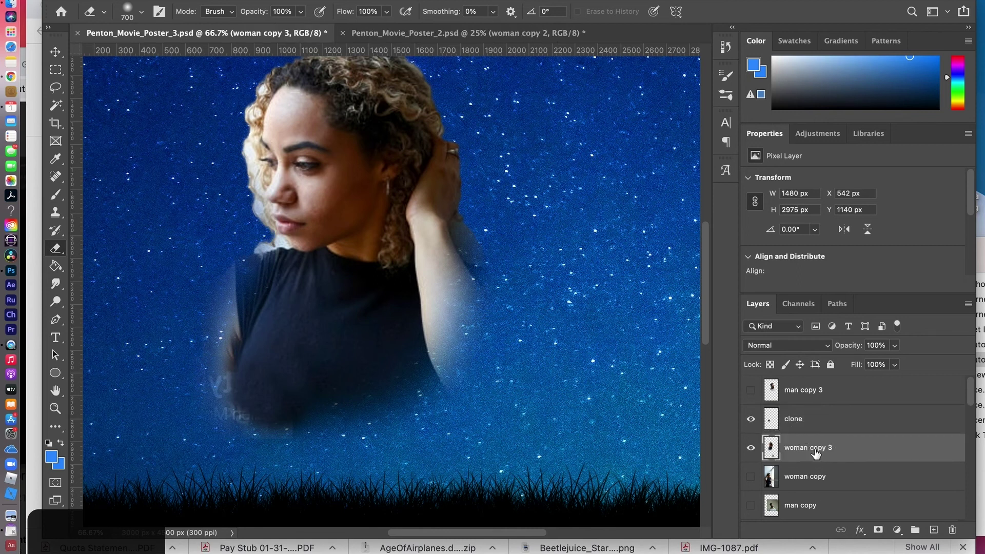
pyautogui.click(818, 425)
pyautogui.click(751, 448)
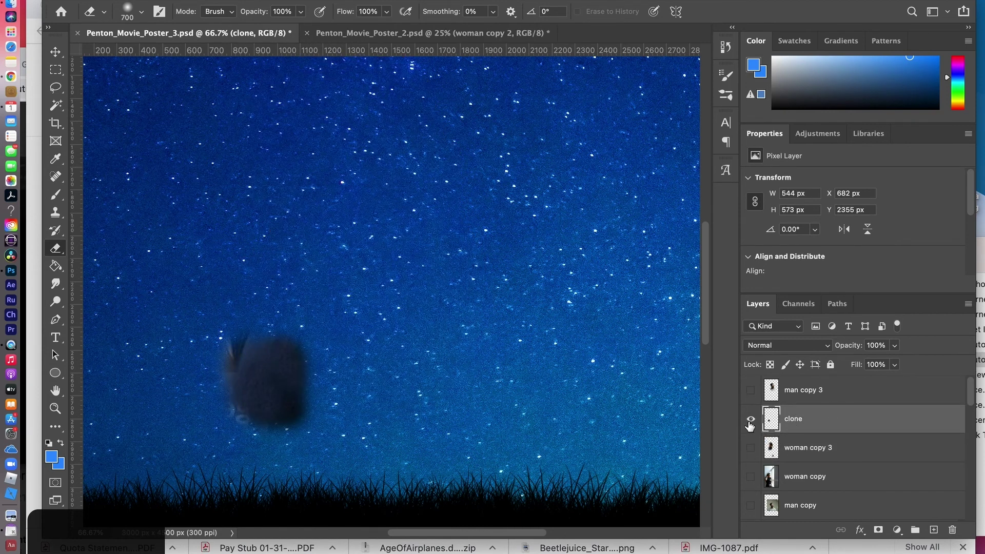
pyautogui.click(751, 448)
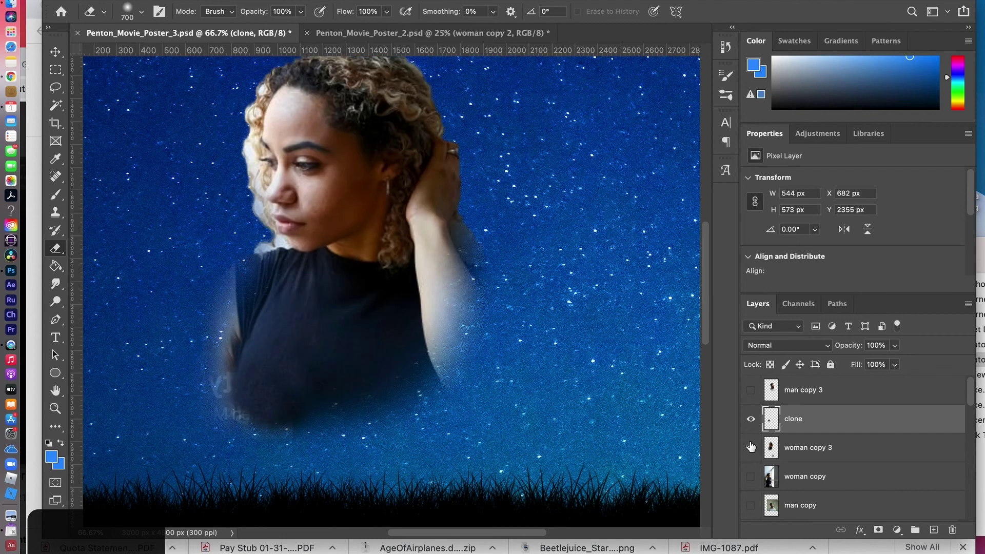
pyautogui.click(751, 420)
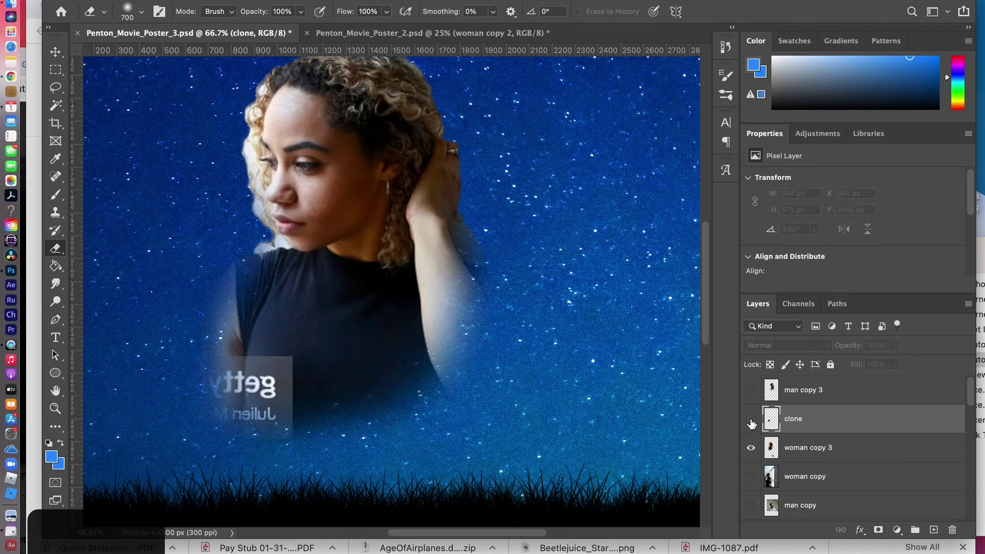
pyautogui.click(751, 422)
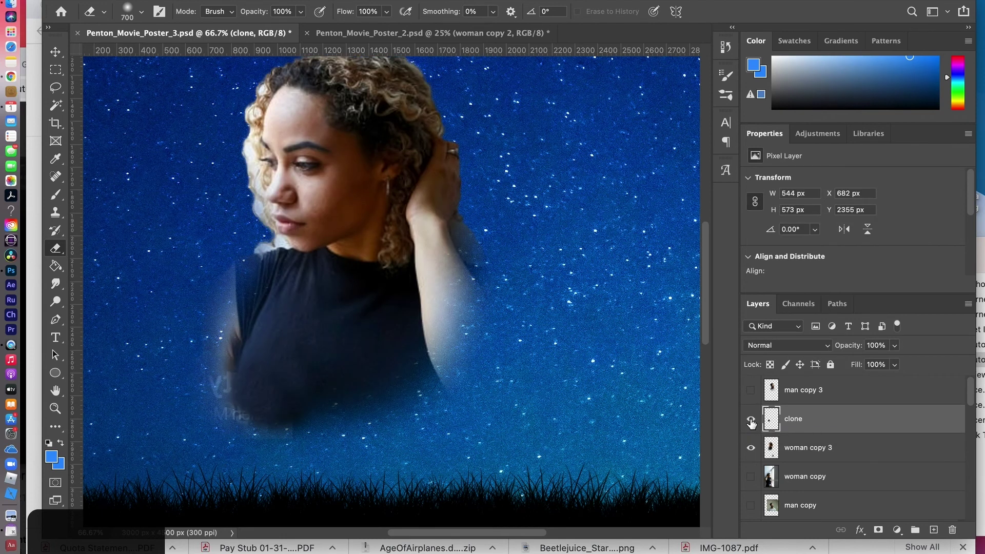
pyautogui.click(747, 427)
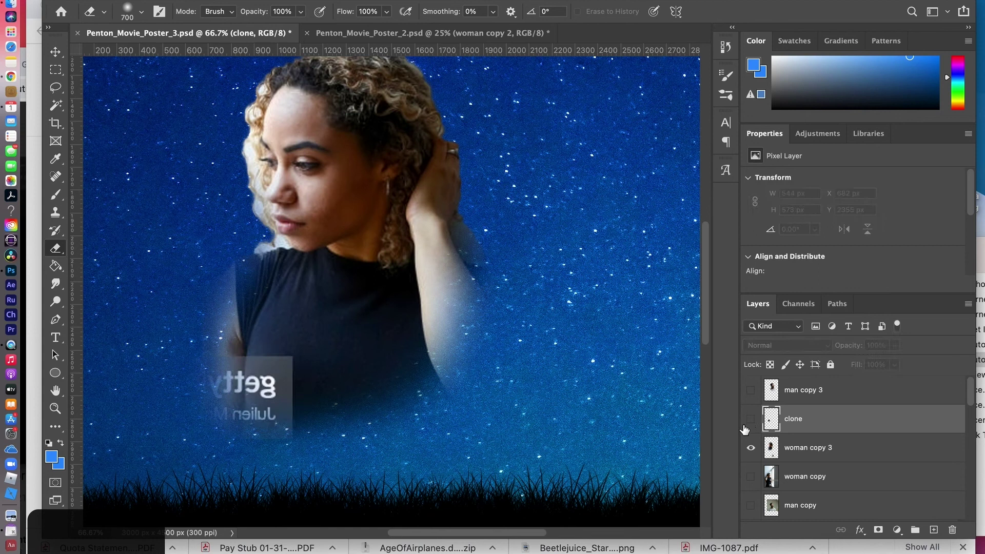
# Merge the clone layer with the woman copy 3 layer into a single layer
pyautogui.click(816, 447)
pyautogui.click(801, 424)
pyautogui.click(751, 422)
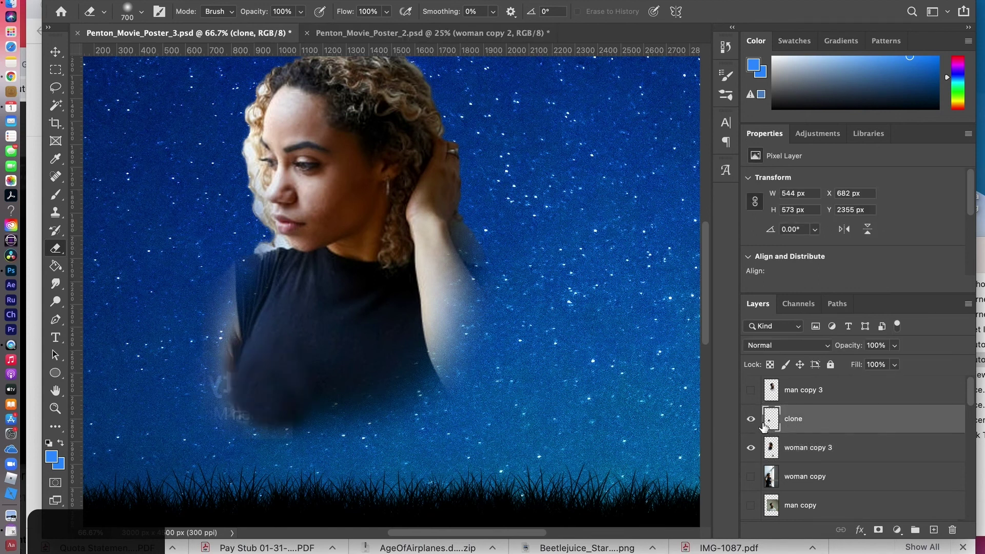
pyautogui.keyDown('shift'); pyautogui.click(816, 452); pyautogui.keyUp('shift')
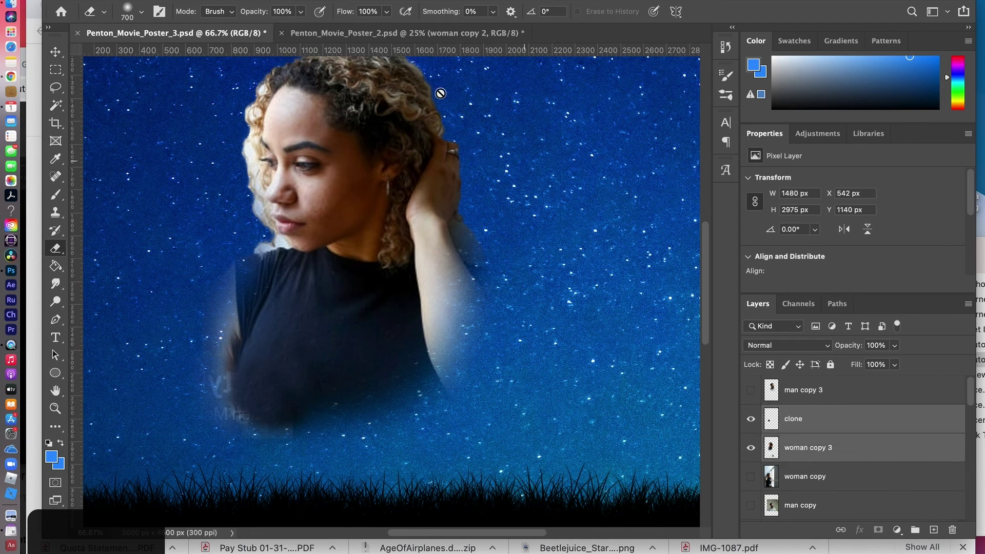
pyautogui.click(164, 1)
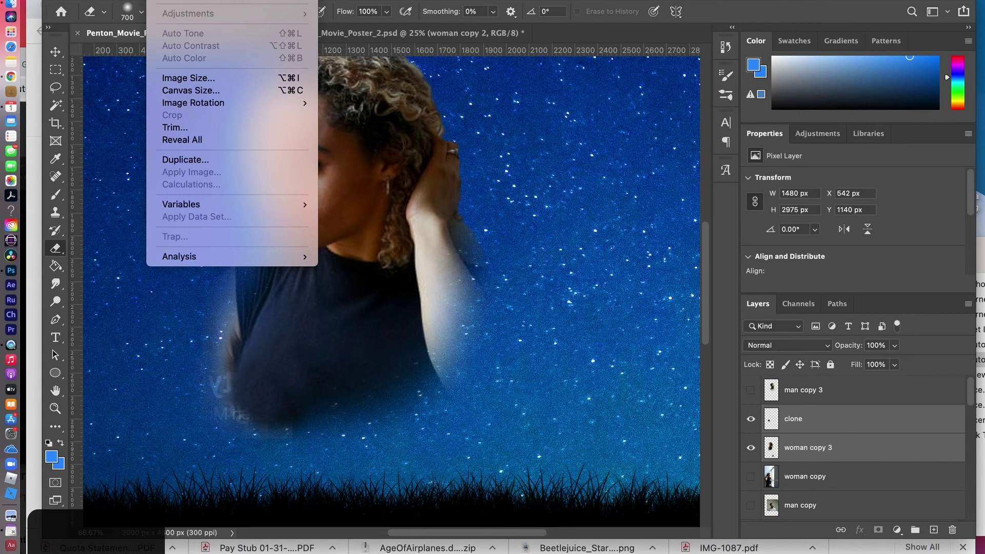
pyautogui.moveTo(203, 1)
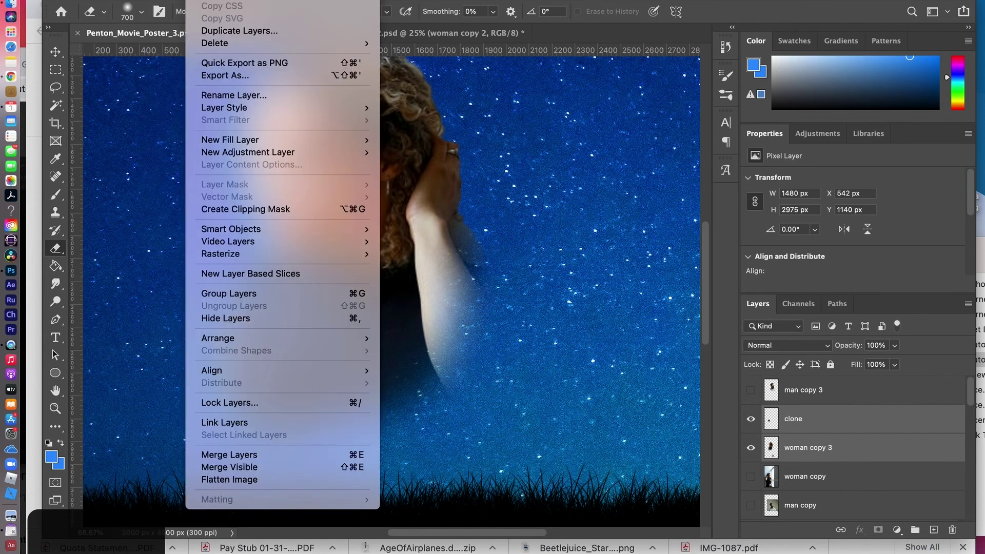
pyautogui.click(270, 455)
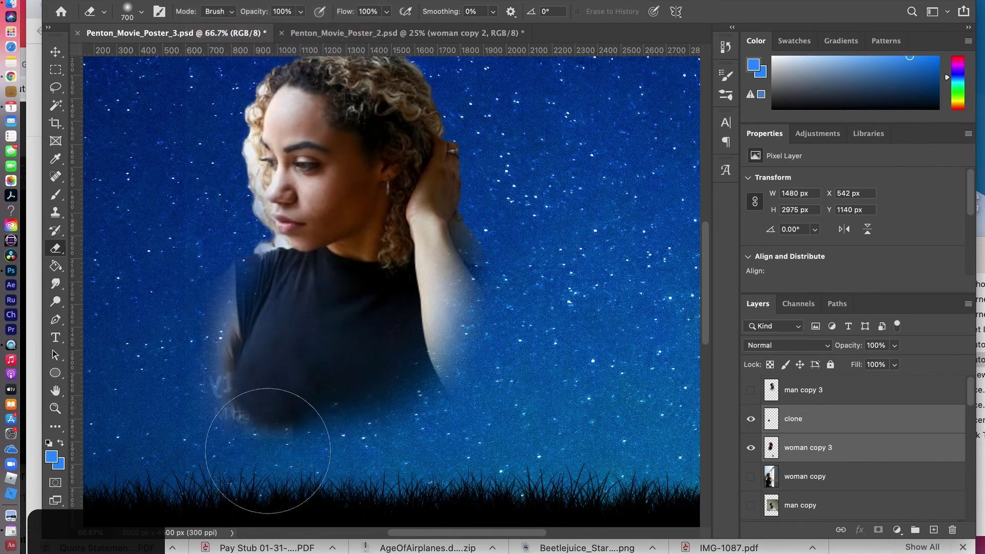
pyautogui.click(751, 419)
pyautogui.click(751, 418)
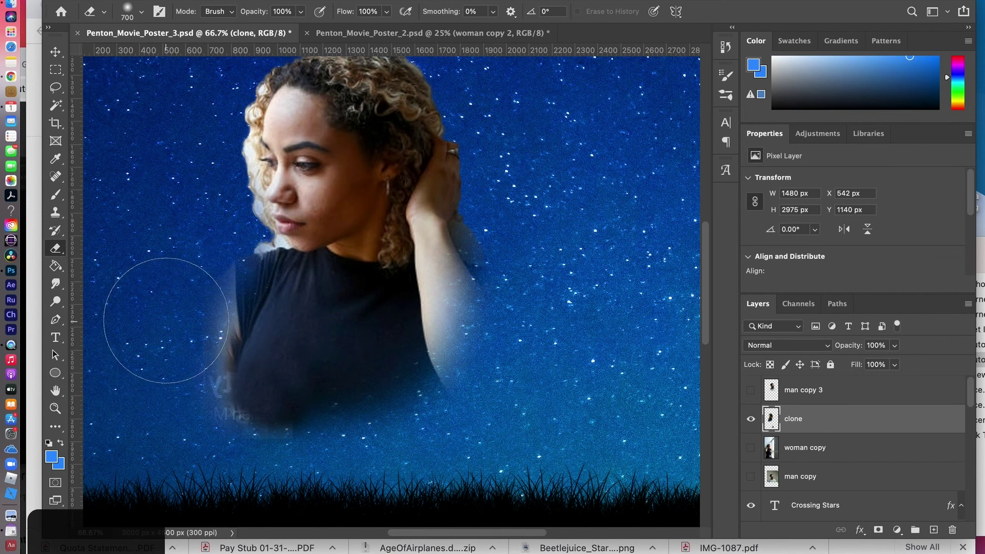
# Erase the leftover watermark and hard shirt edge along the woman's lower left side with the 700 px soft eraser
pyautogui.moveTo(160, 352)
pyautogui.mouseDown()
pyautogui.moveTo(211, 445)
pyautogui.moveTo(280, 484)
pyautogui.moveTo(305, 476)
pyautogui.moveTo(246, 479)
pyautogui.moveTo(193, 454)
pyautogui.moveTo(166, 381)
pyautogui.mouseUp()
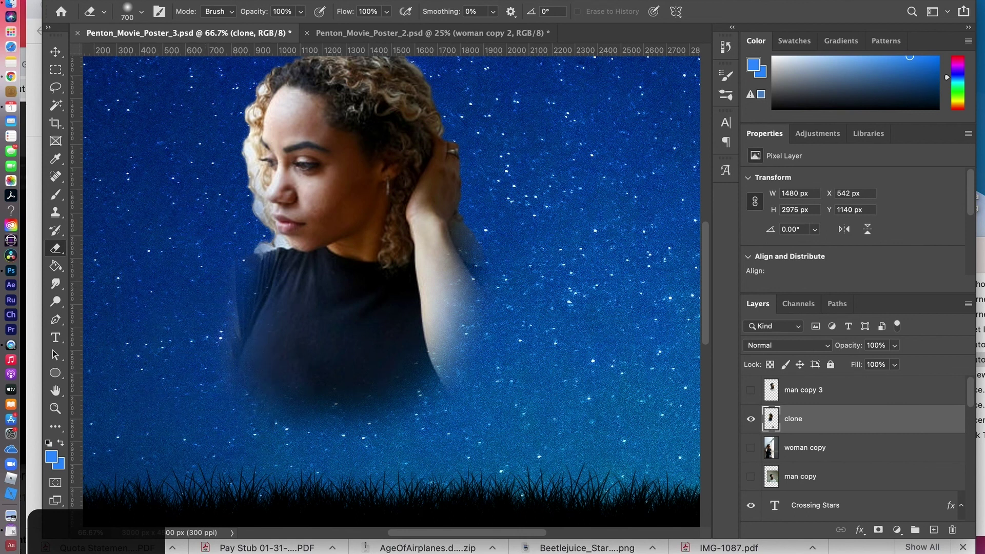
pyautogui.press('super+minus')
pyautogui.press('super+minus')
pyautogui.press('super+minus')
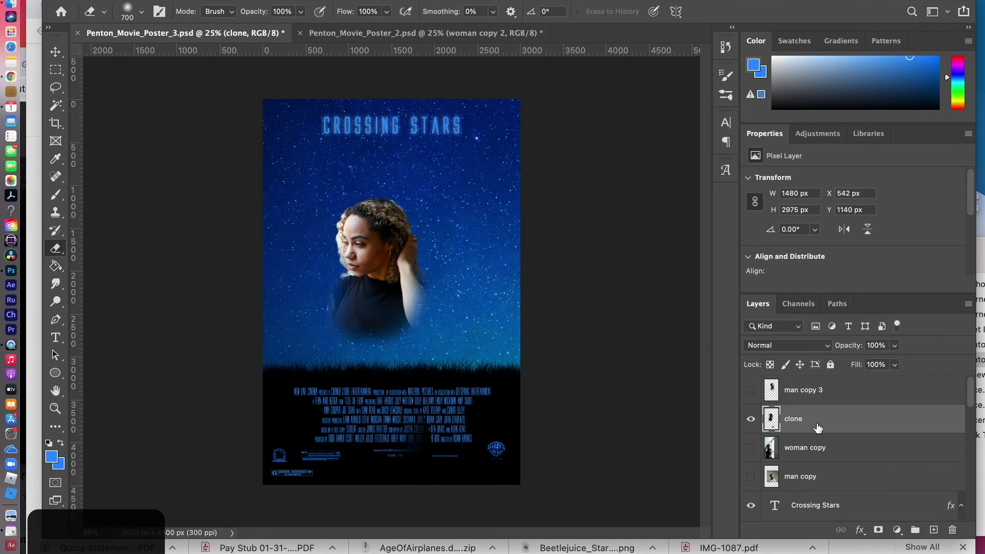
# Rename the merged woman layer as Woman Good and set its blend mode to Luminosity
pyautogui.doubleClick(793, 420)
pyautogui.write('Wo')
pyautogui.click(903, 419)
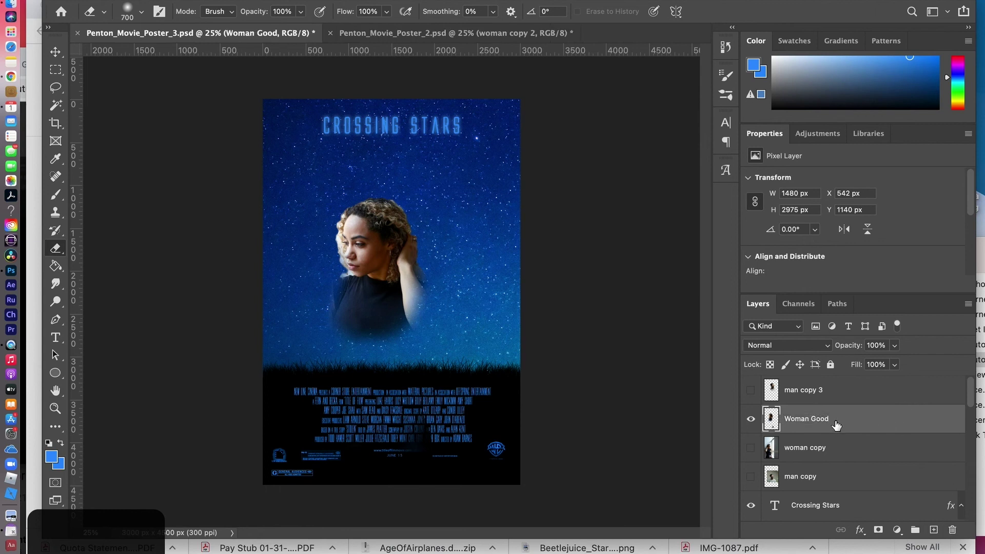
pyautogui.click(826, 347)
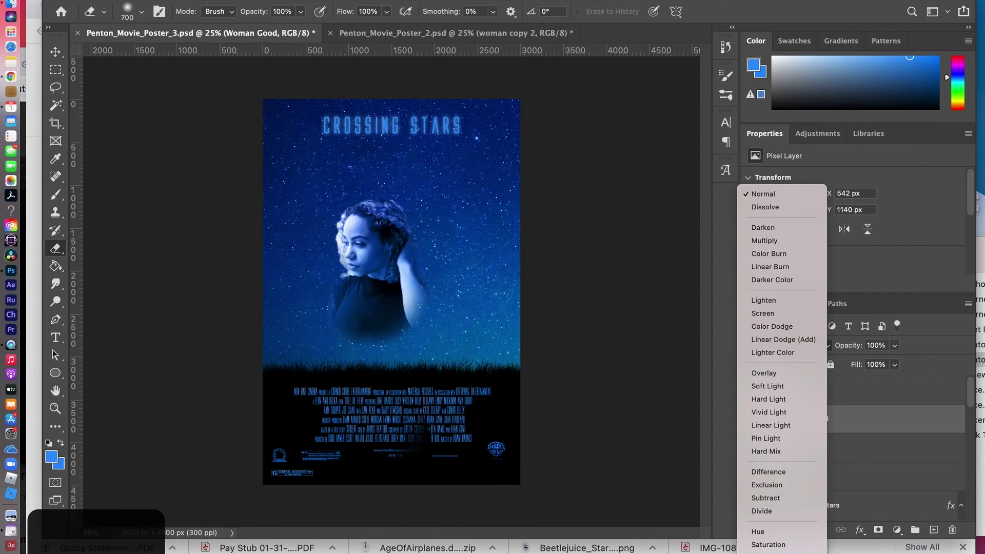
pyautogui.press('Escape')
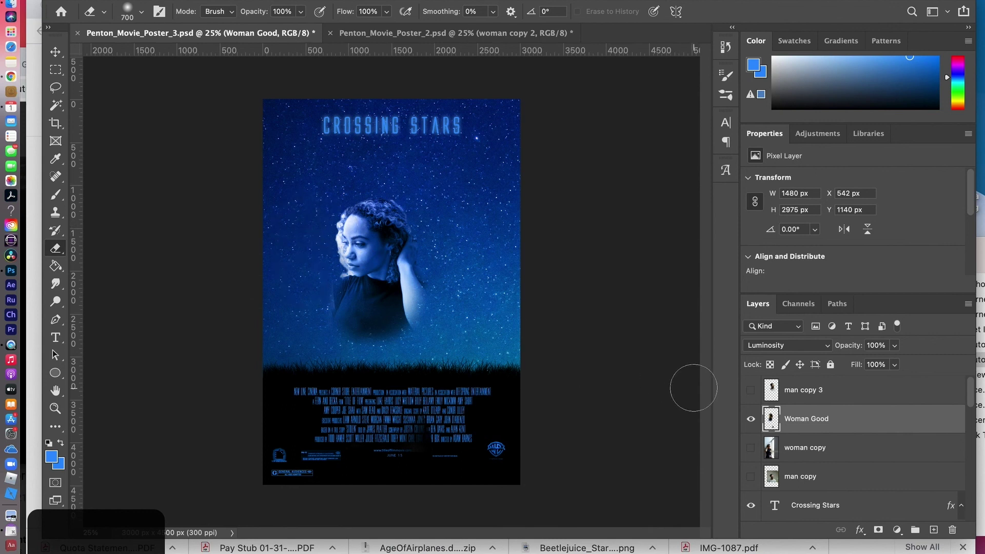
# Show the man copy 3 layer, place it below Woman Good and rename it as Man Good
pyautogui.click(751, 390)
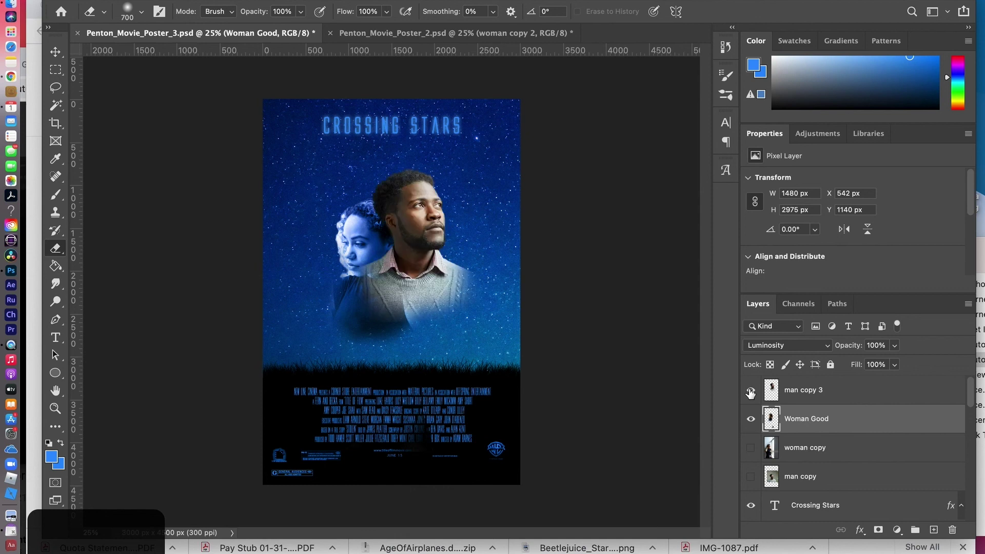
pyautogui.moveTo(804, 390); pyautogui.dragTo(797, 436)
pyautogui.doubleClick(795, 419)
pyautogui.write('m')
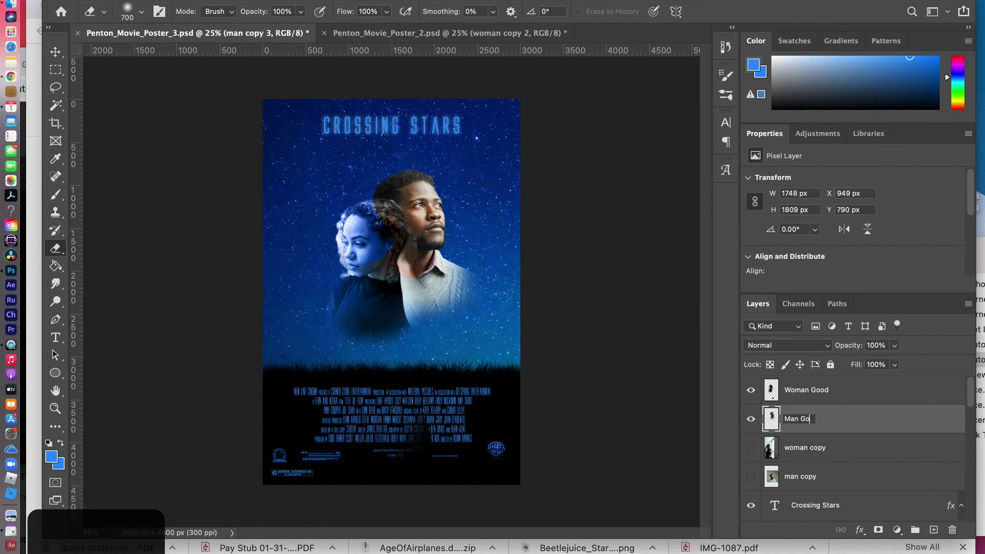
pyautogui.write('an Good')
pyautogui.press('Return')
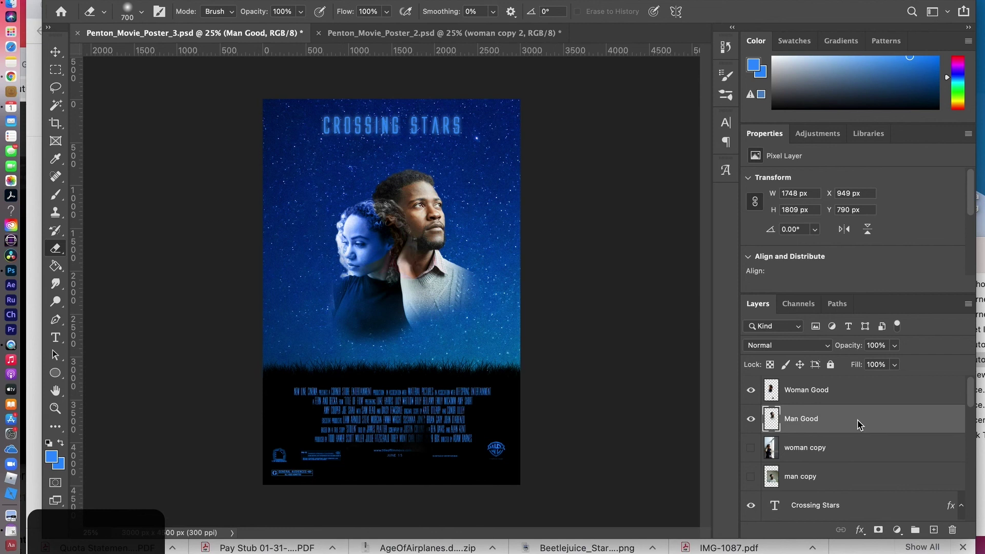
# Set the Man Good layer's blend mode to Luminosity
pyautogui.click(825, 345)
pyautogui.scroll(-5, 779, 503)
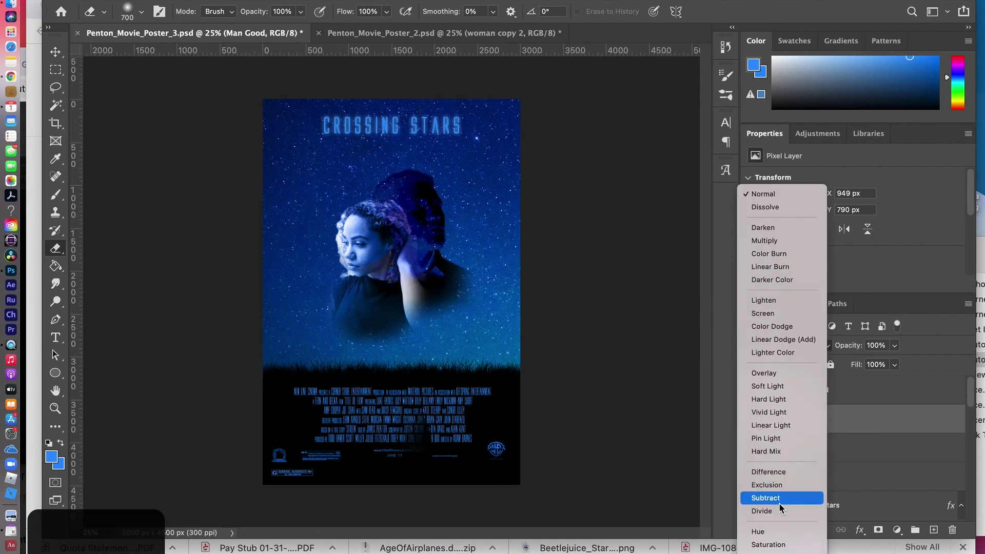
pyautogui.click(770, 552)
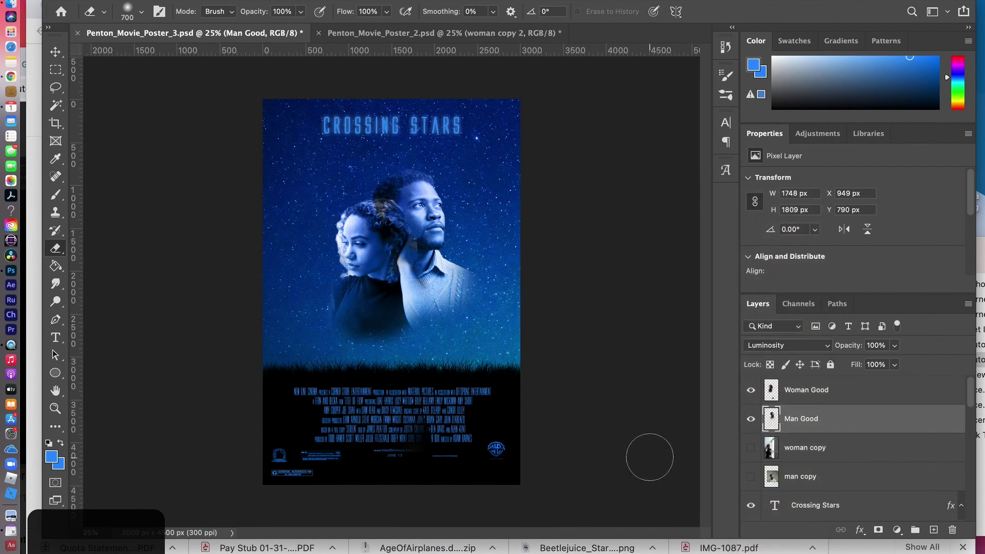
# Move the Woman Good layer down and left from the man, to about X 345 px and Y 1270 px
pyautogui.click(804, 395)
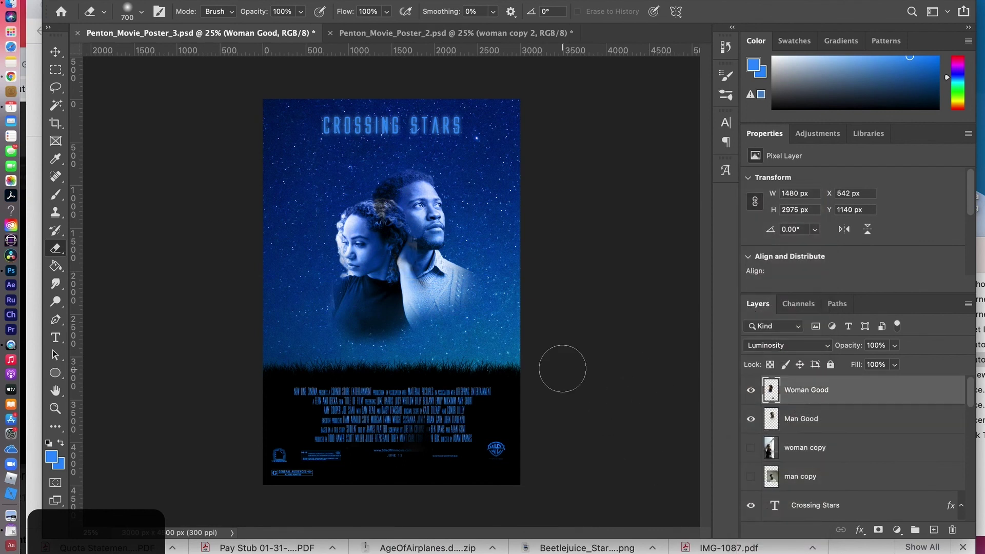
pyautogui.press('v')
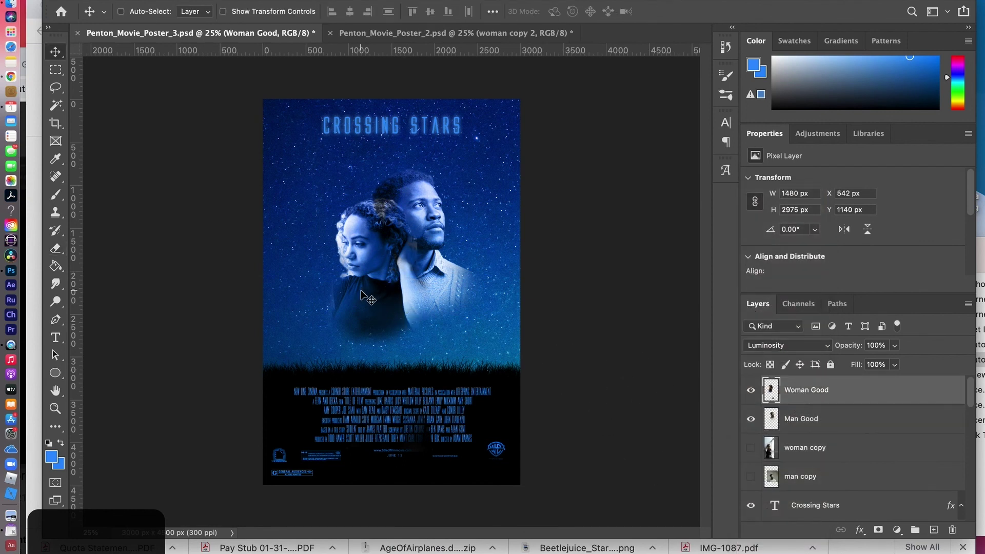
pyautogui.moveTo(373, 283)
pyautogui.mouseDown()
pyautogui.moveTo(357, 297)
pyautogui.moveTo(364, 268)
pyautogui.mouseUp()
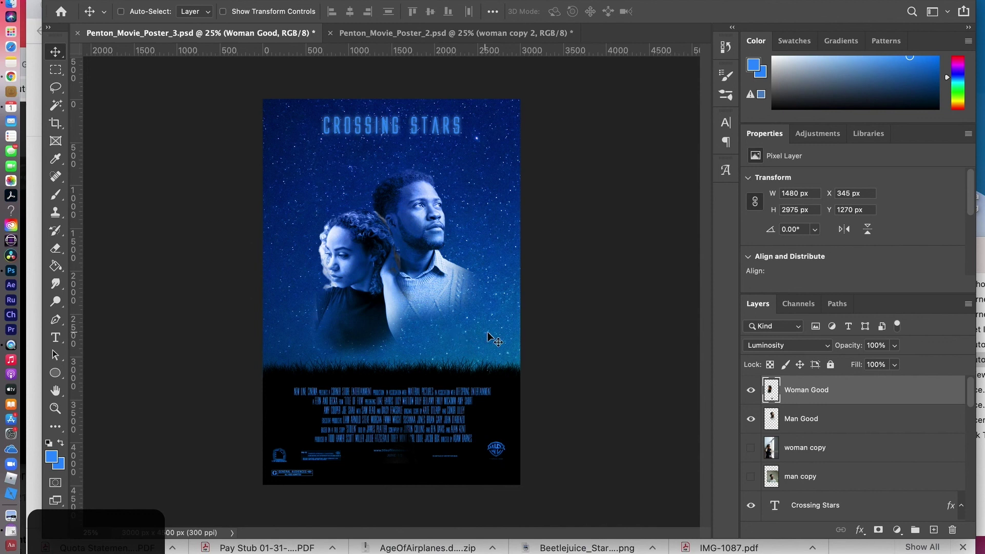
# Move Woman Good and Man Good together slightly higher on the poster and scale both to about 105%
pyautogui.keyDown('shift'); pyautogui.click(806, 416); pyautogui.keyUp('shift')
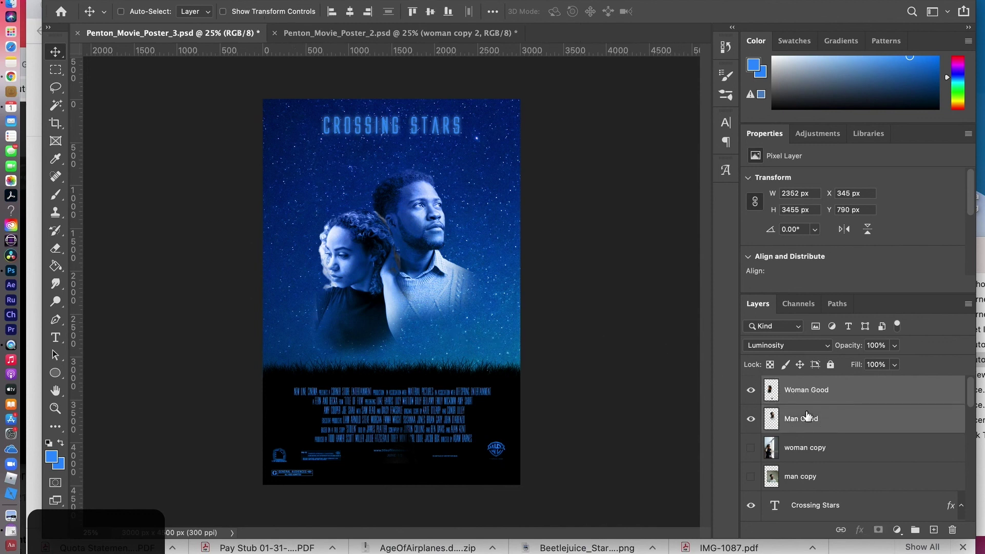
pyautogui.moveTo(406, 255)
pyautogui.mouseDown()
pyautogui.moveTo(417, 233)
pyautogui.moveTo(407, 252)
pyautogui.mouseUp()
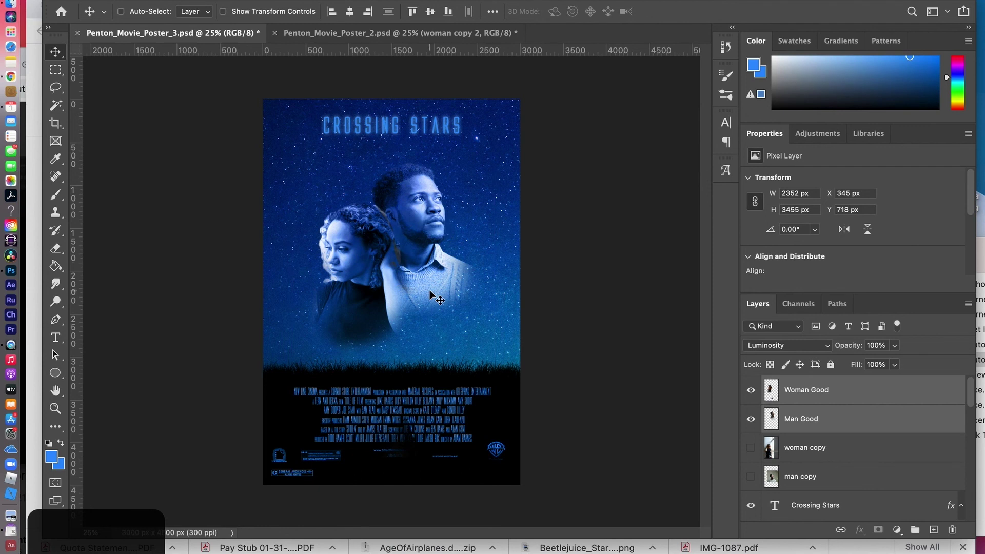
pyautogui.press('super+t')
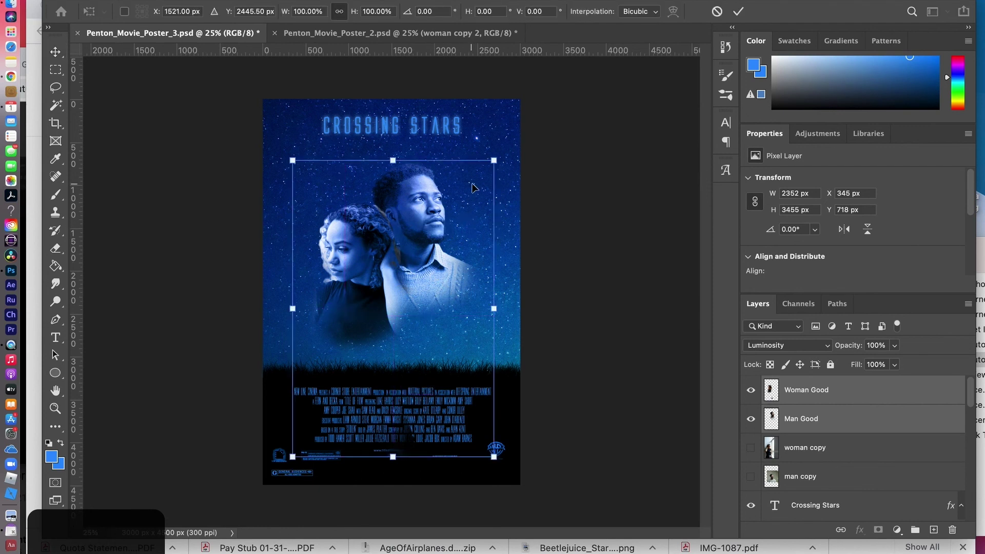
pyautogui.moveTo(494, 159); pyautogui.dragTo(505, 153)
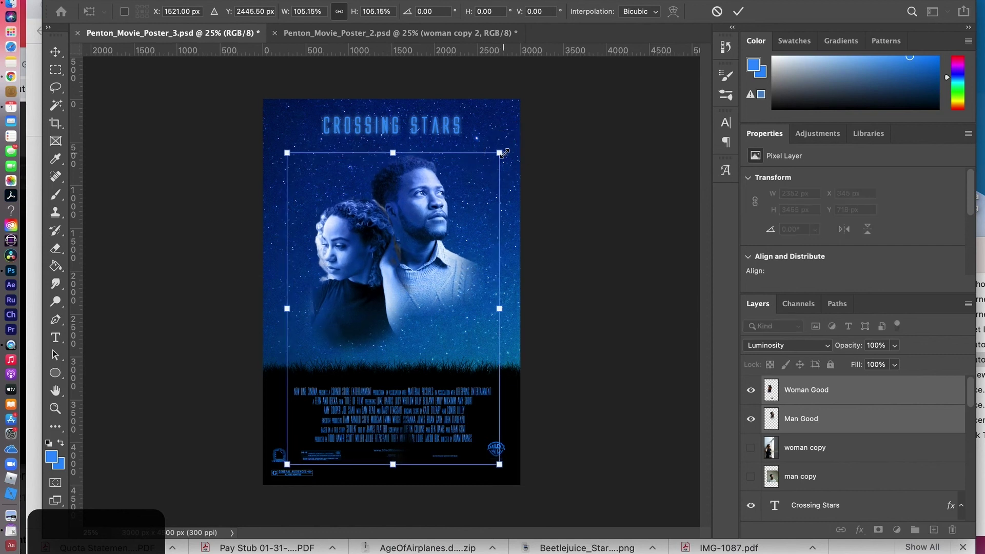
pyautogui.press('Return')
pyautogui.moveTo(389, 256)
pyautogui.mouseDown()
pyautogui.moveTo(400, 254)
pyautogui.moveTo(388, 257)
pyautogui.mouseUp()
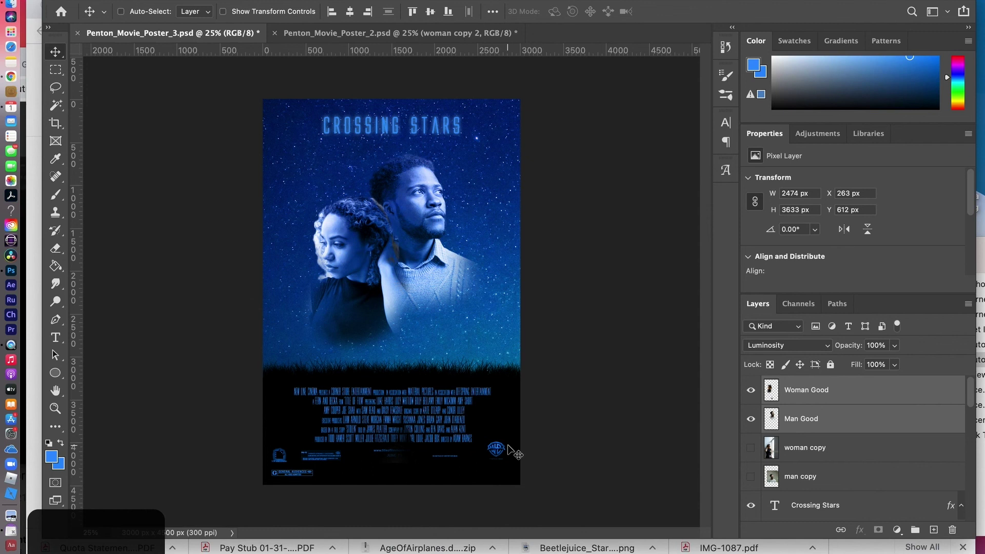
# Erase the stray remains of the Woman Good layer that cover the credits text below the grass
pyautogui.press('e')
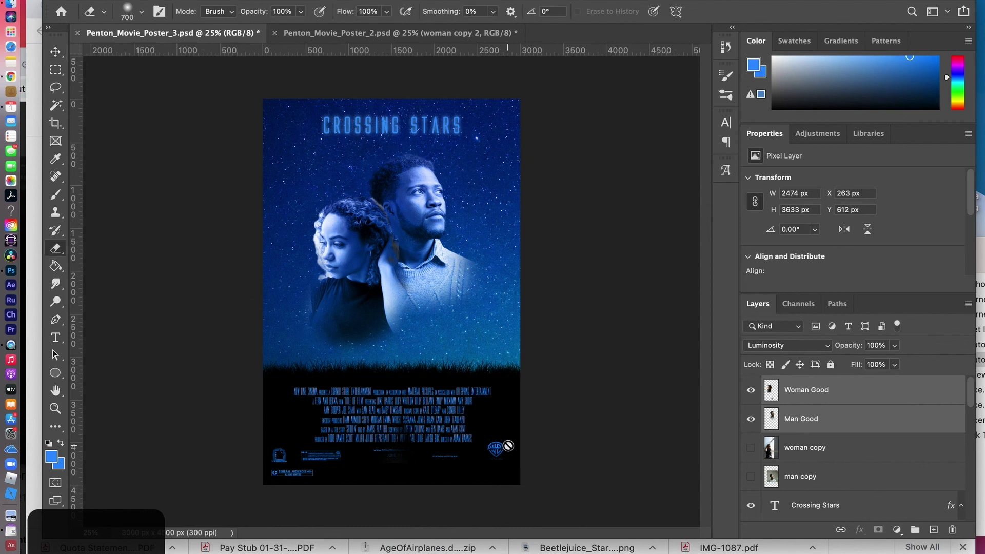
pyautogui.click(845, 392)
pyautogui.moveTo(394, 396)
pyautogui.mouseDown()
pyautogui.moveTo(413, 469)
pyautogui.moveTo(412, 454)
pyautogui.moveTo(296, 446)
pyautogui.moveTo(317, 392)
pyautogui.moveTo(409, 423)
pyautogui.moveTo(389, 455)
pyautogui.moveTo(315, 425)
pyautogui.moveTo(369, 387)
pyautogui.moveTo(414, 445)
pyautogui.moveTo(327, 496)
pyautogui.mouseUp()
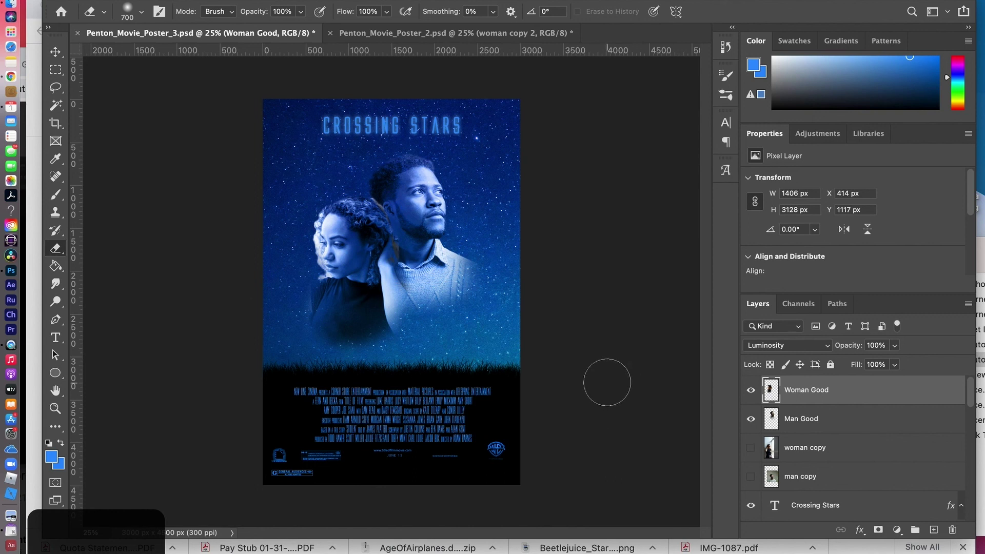
# Compare the Blue Moon poster in Penton_Movie_Poster_2.psd with the Crossing Stars poster in Penton_Movie_Poster_3.psd
pyautogui.click(430, 35)
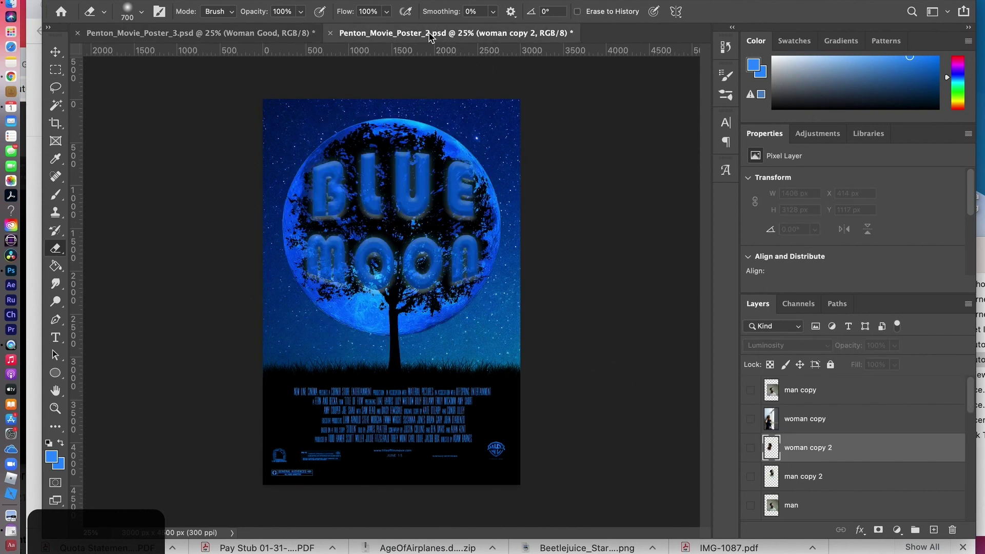
pyautogui.click(250, 34)
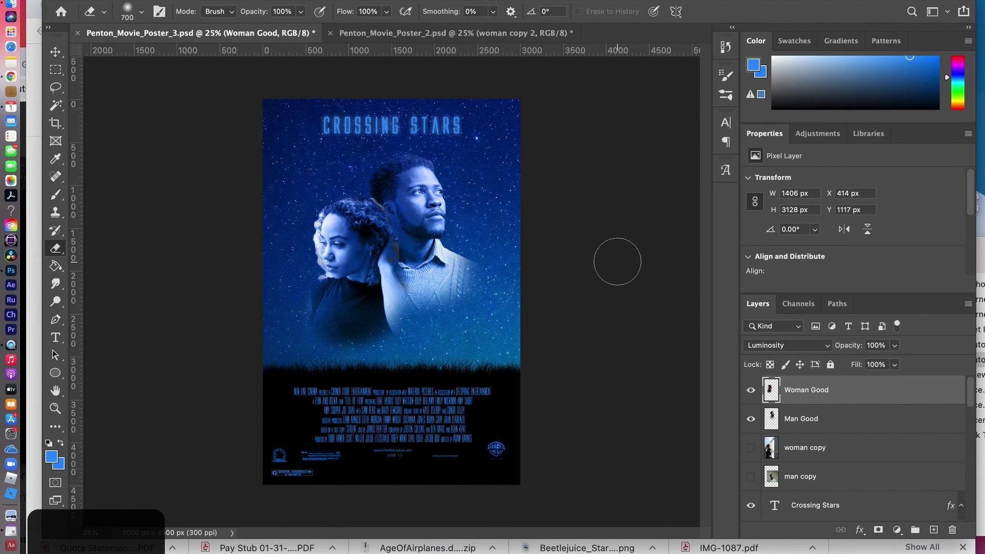
pyautogui.click(422, 32)
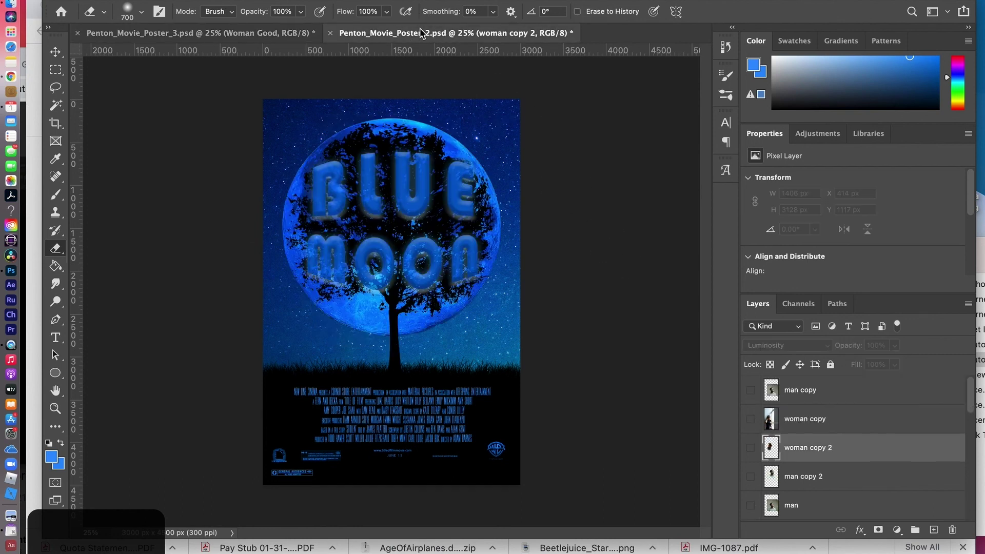
pyautogui.click(226, 34)
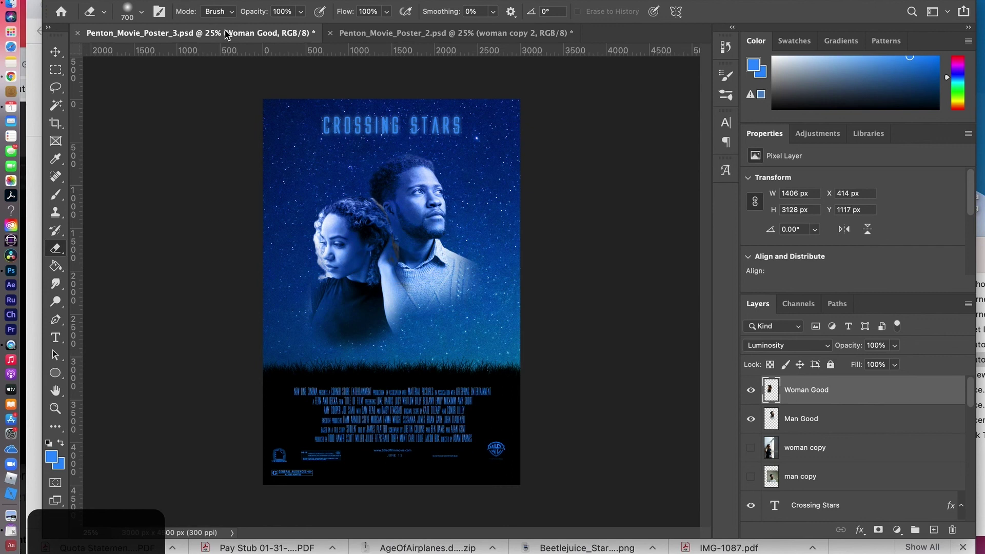